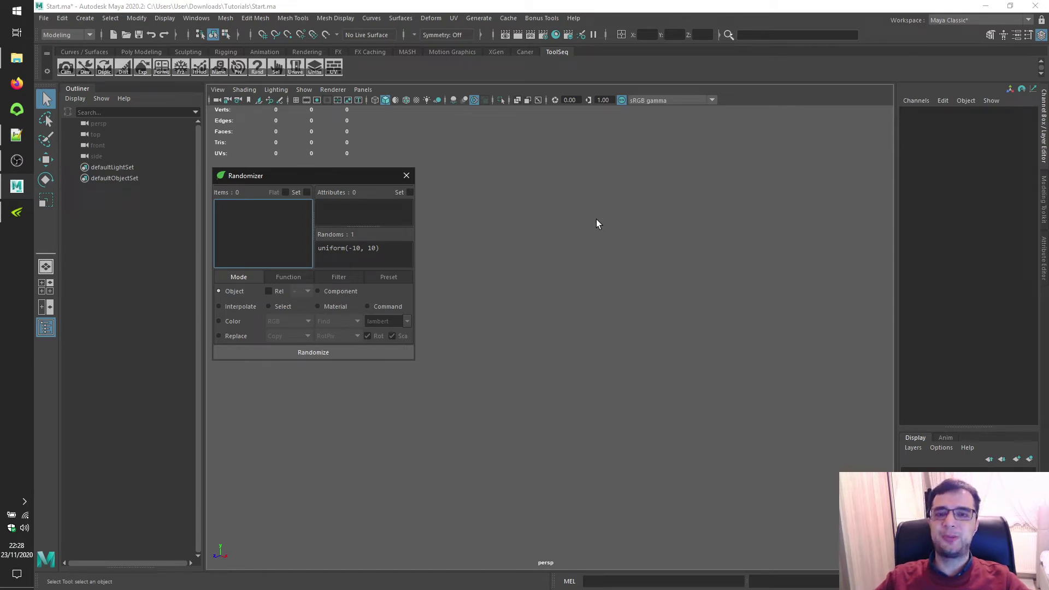
Move the Randomizer window away from the middle of the viewport, switch it to Color mode and make it taller.
left_click_drag(280, 176, 738, 123)
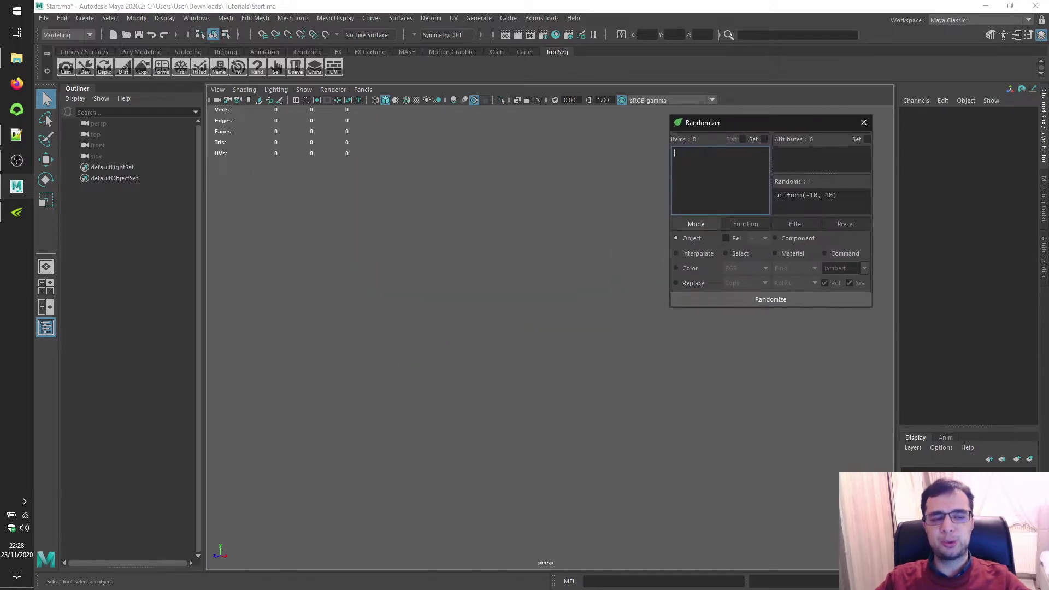
key("alt+Tab")
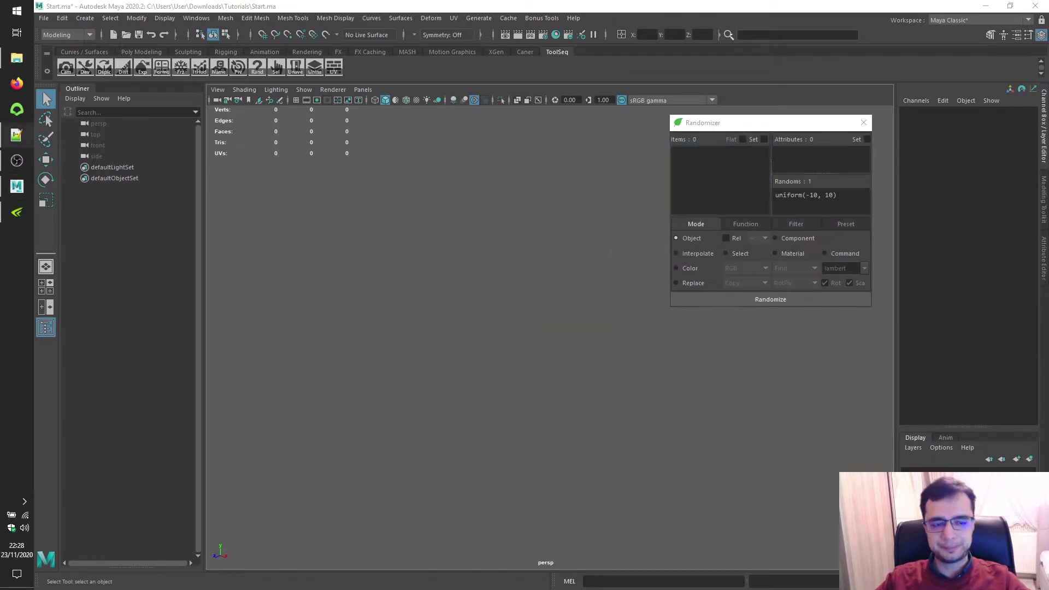
left_click(681, 269)
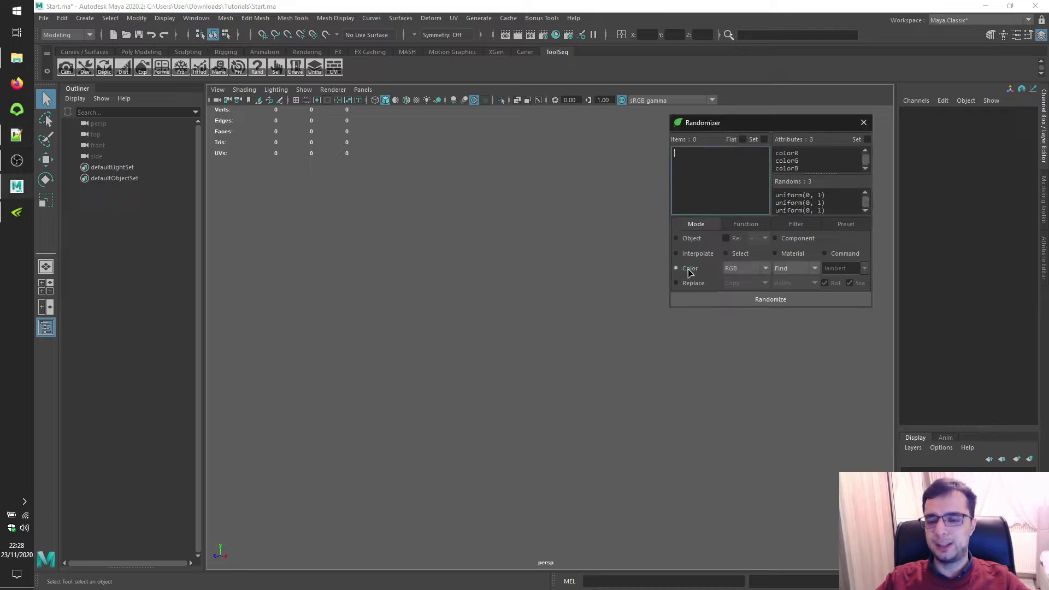
key("alt+Tab")
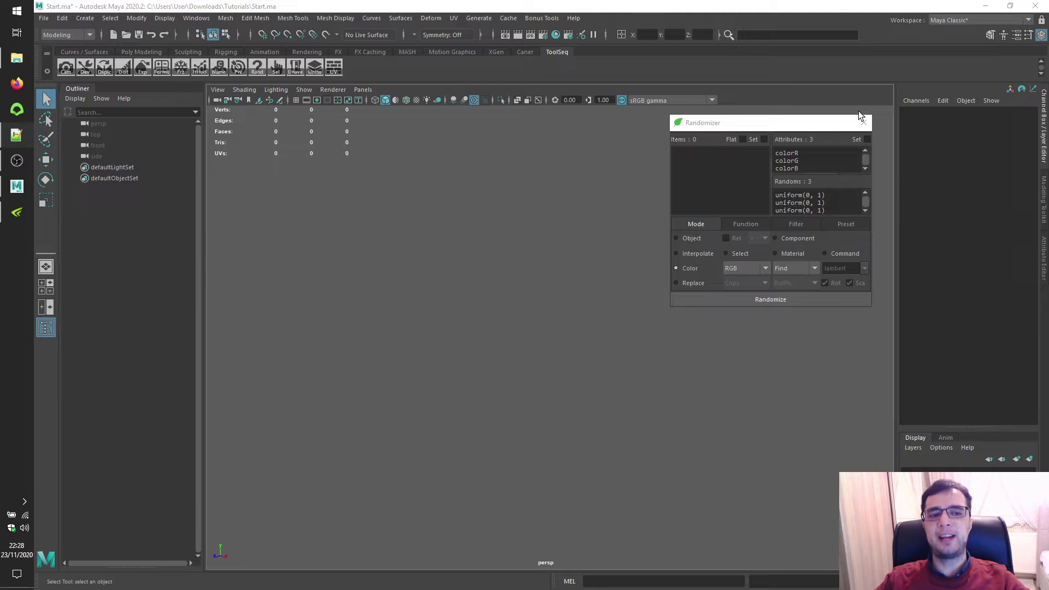
left_click_drag(786, 305, 788, 329)
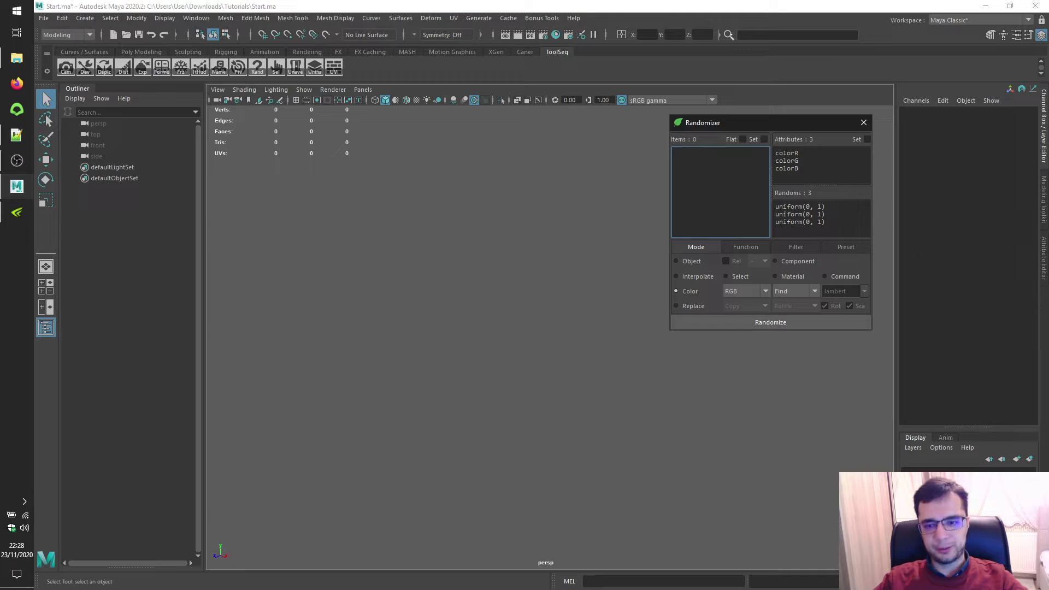
Set the Randomizer's Color mode to Assign, with lambert as the material type.
left_click(795, 292)
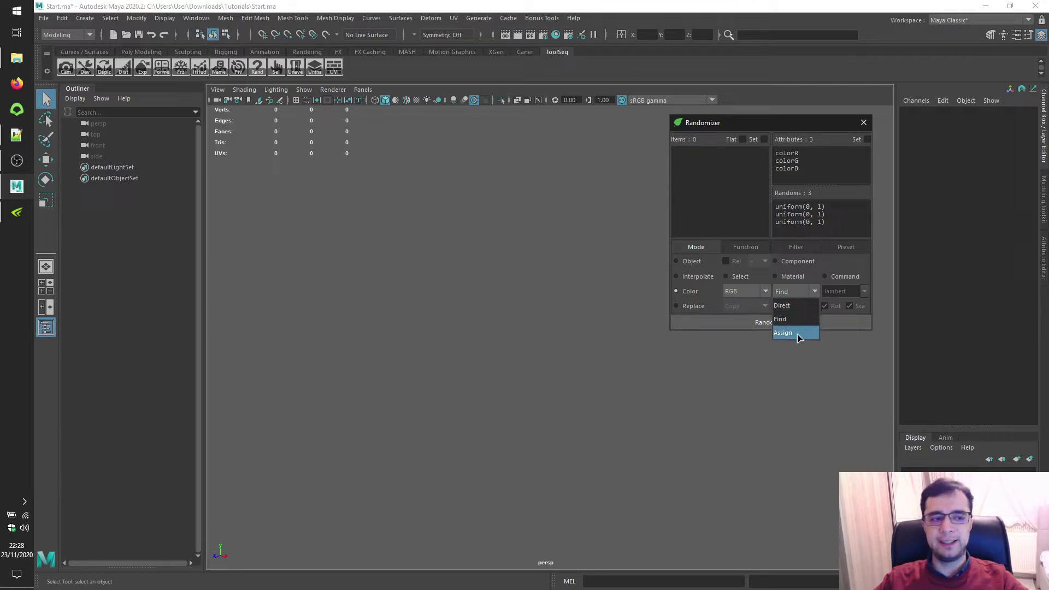
left_click(798, 306)
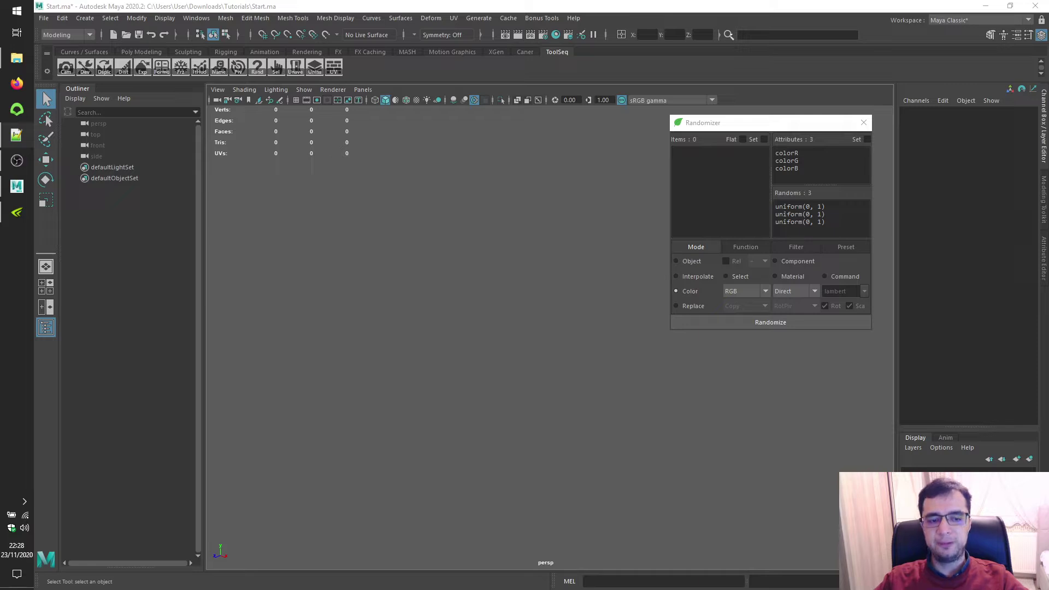
left_click(798, 292)
left_click(787, 308)
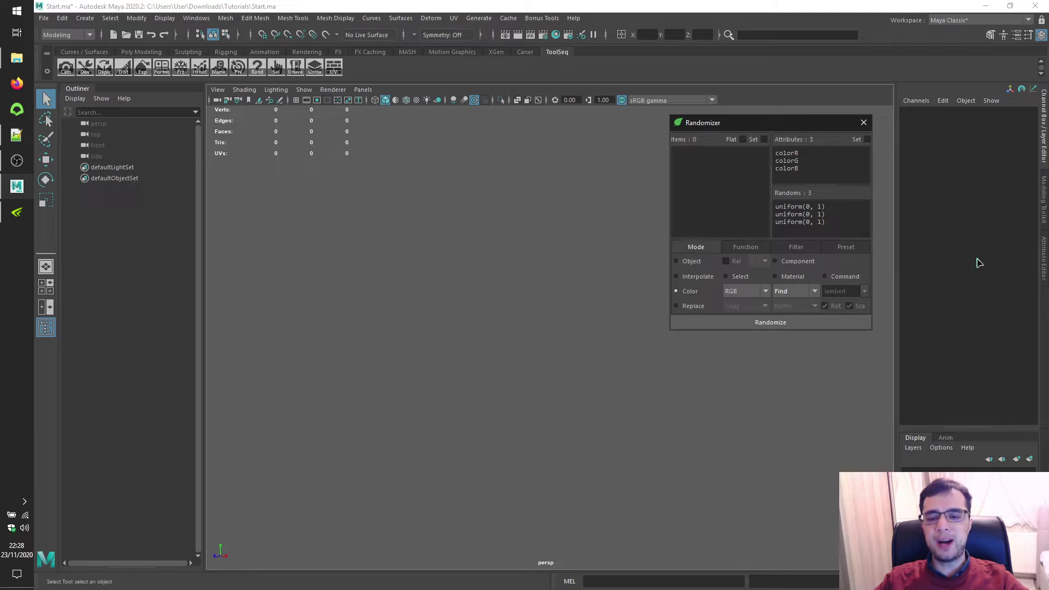
left_click(790, 294)
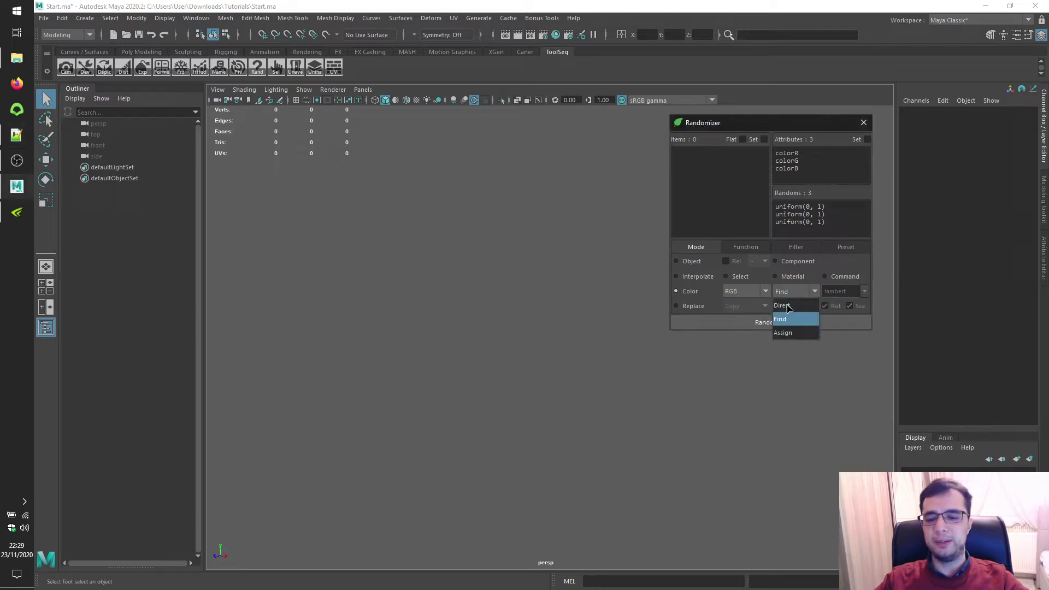
left_click(787, 333)
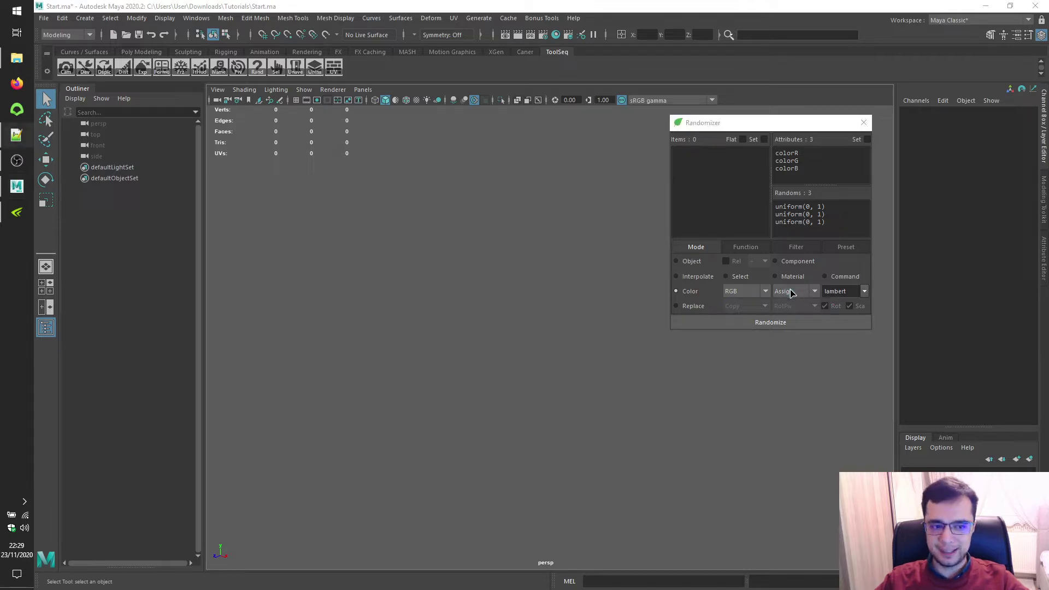
left_click(865, 294)
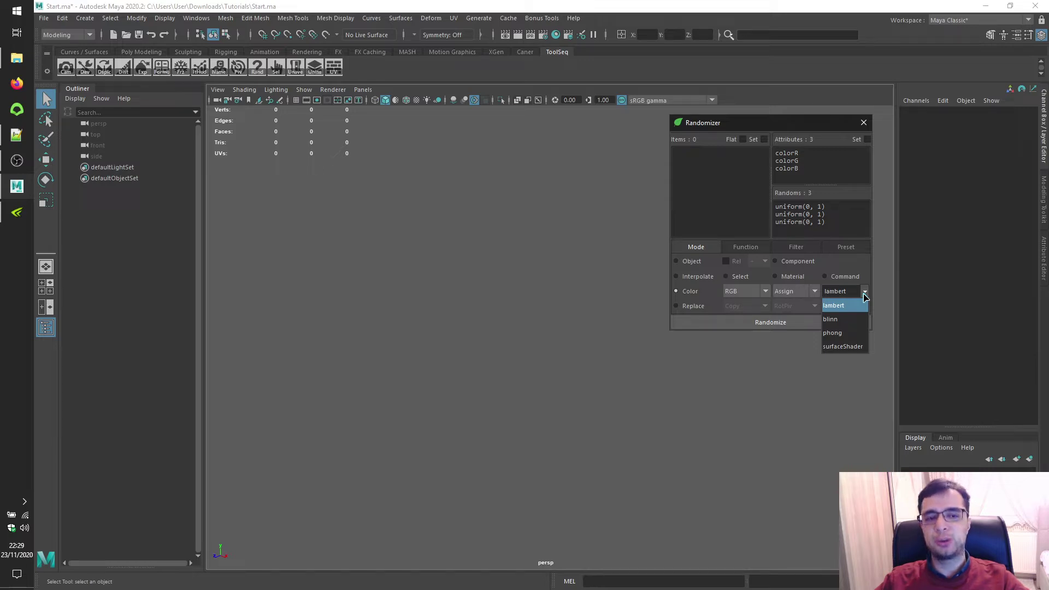
left_click(864, 295)
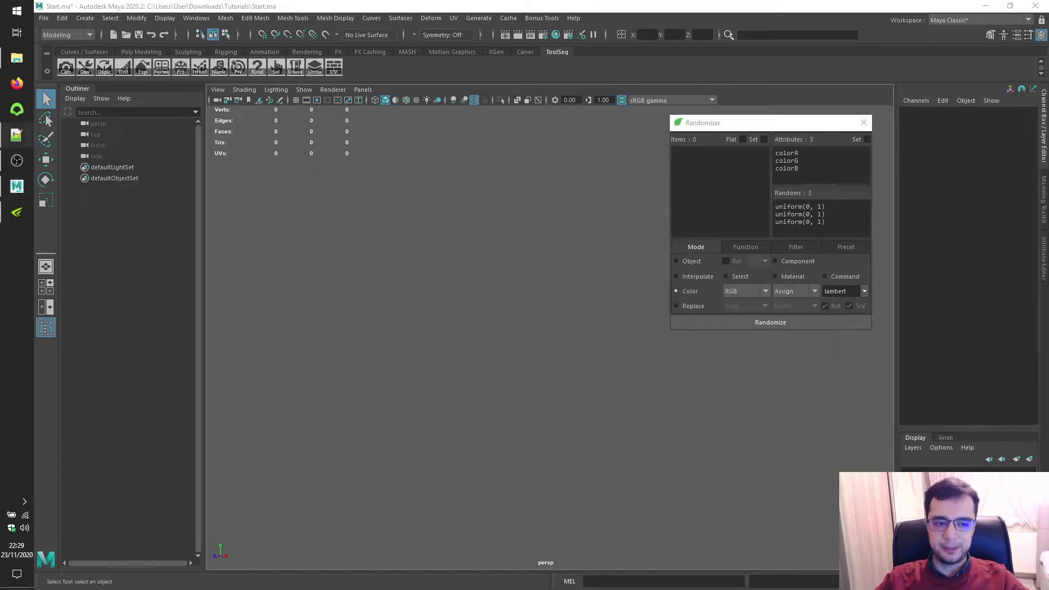
Try the HSV and HSL color models in Color mode and return to RGB.
left_click(744, 292)
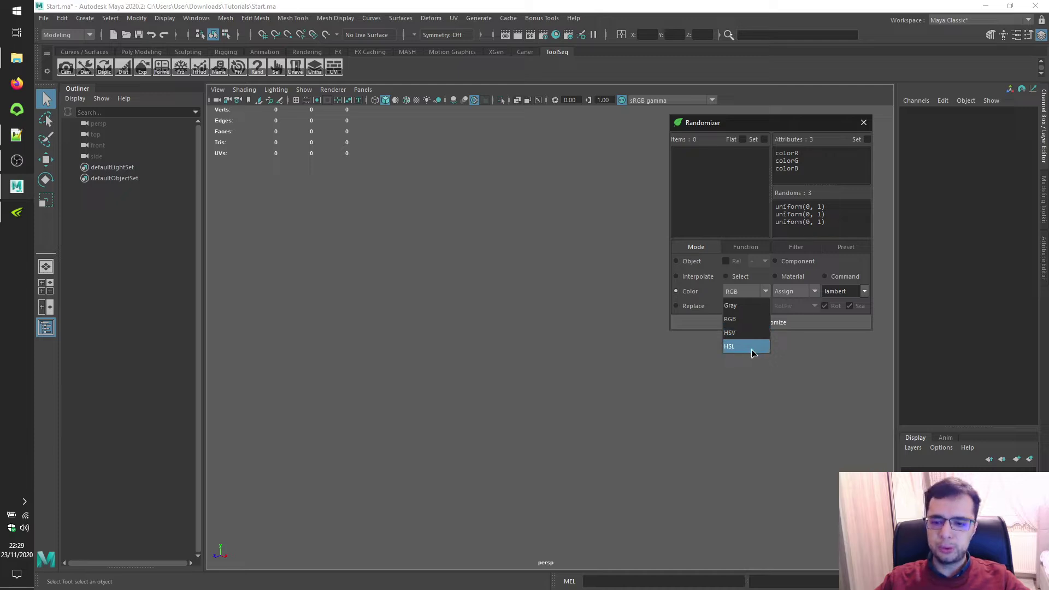
left_click(748, 320)
key("alt+Tab")
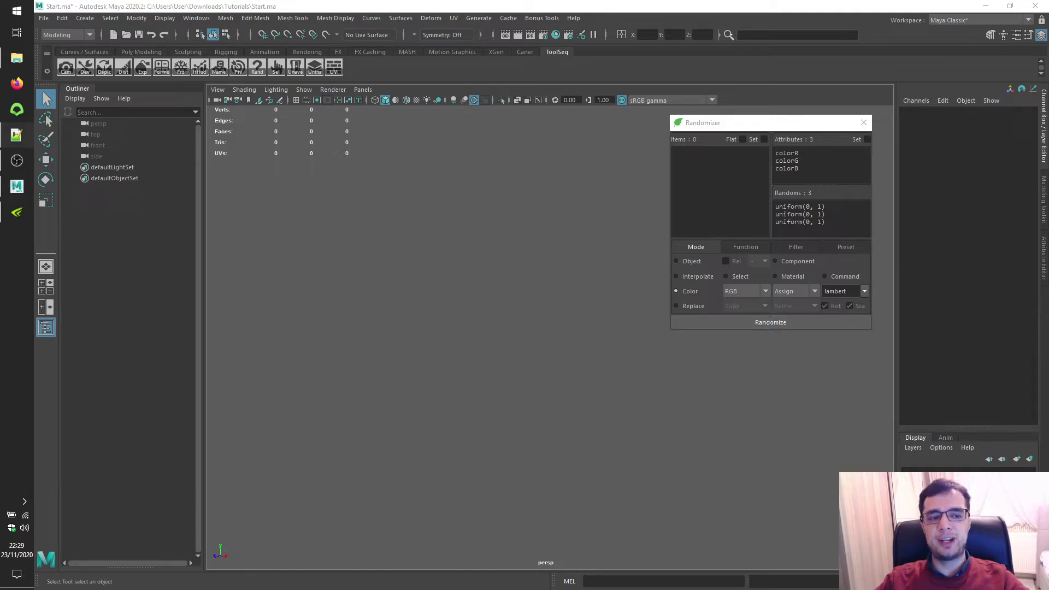
left_click(746, 292)
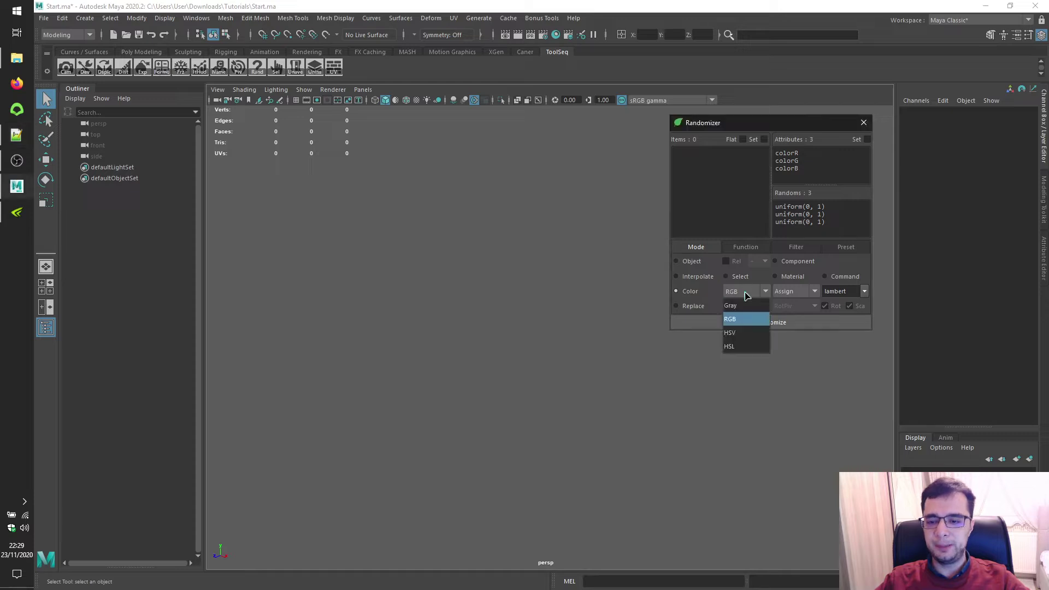
left_click(744, 333)
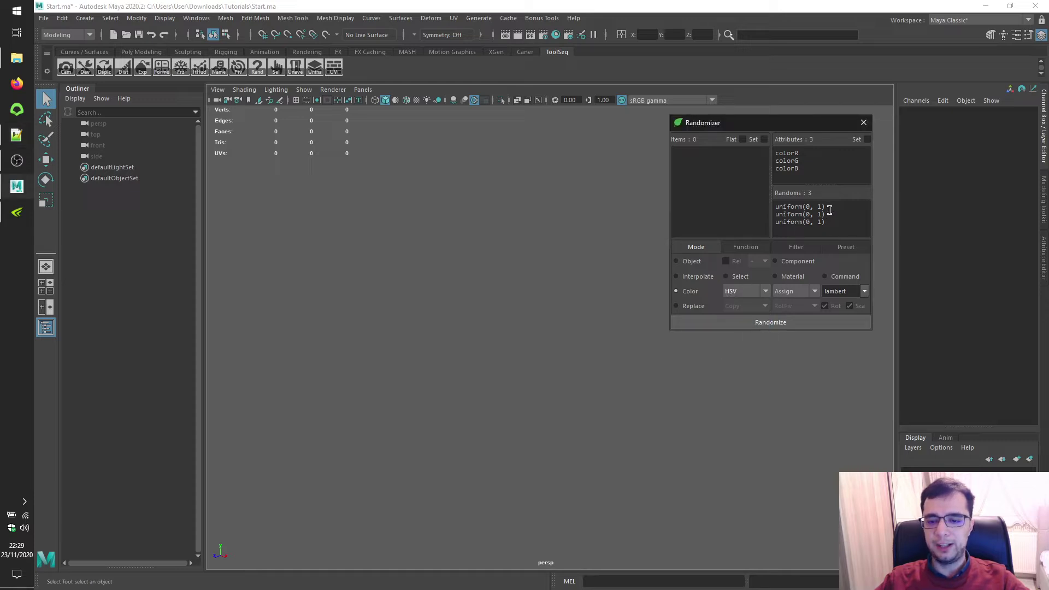
left_click(746, 291)
left_click(745, 345)
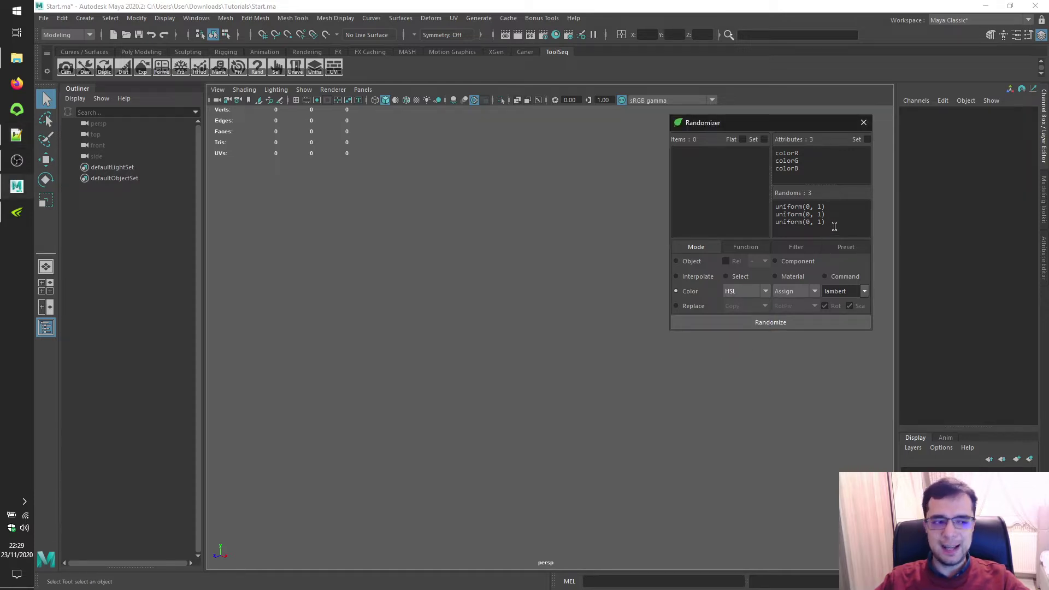
left_click(16, 135)
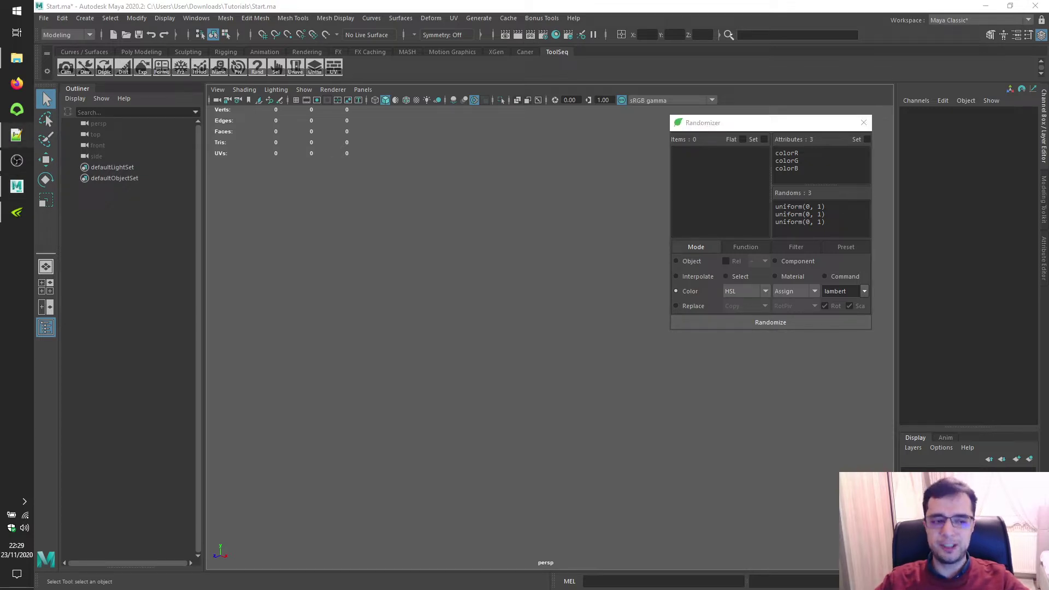
left_click(746, 291)
left_click(744, 310)
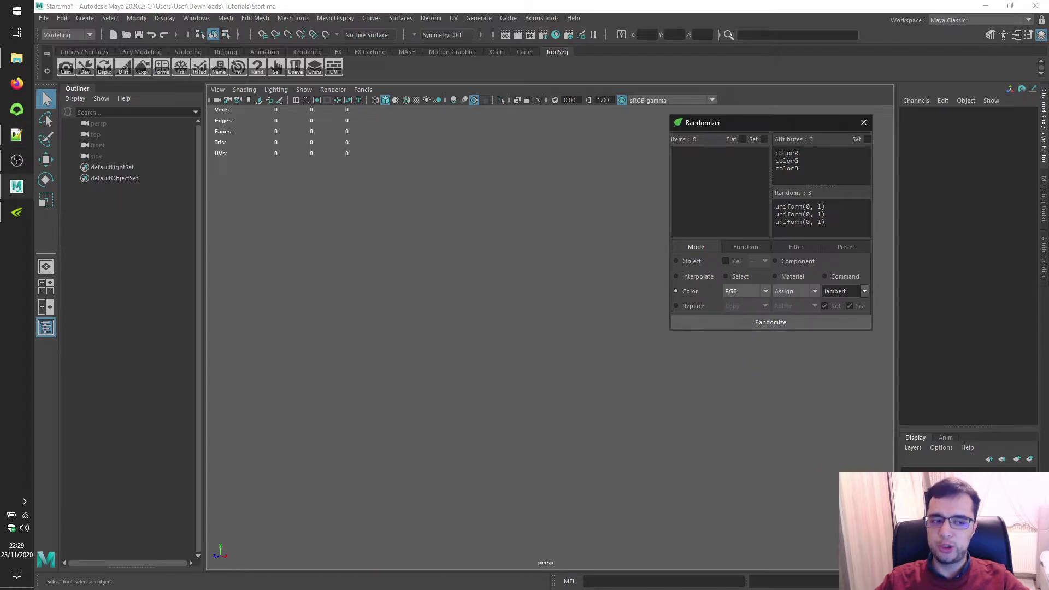
Create a default polygon cube at the origin.
left_click(764, 323)
left_click(763, 326)
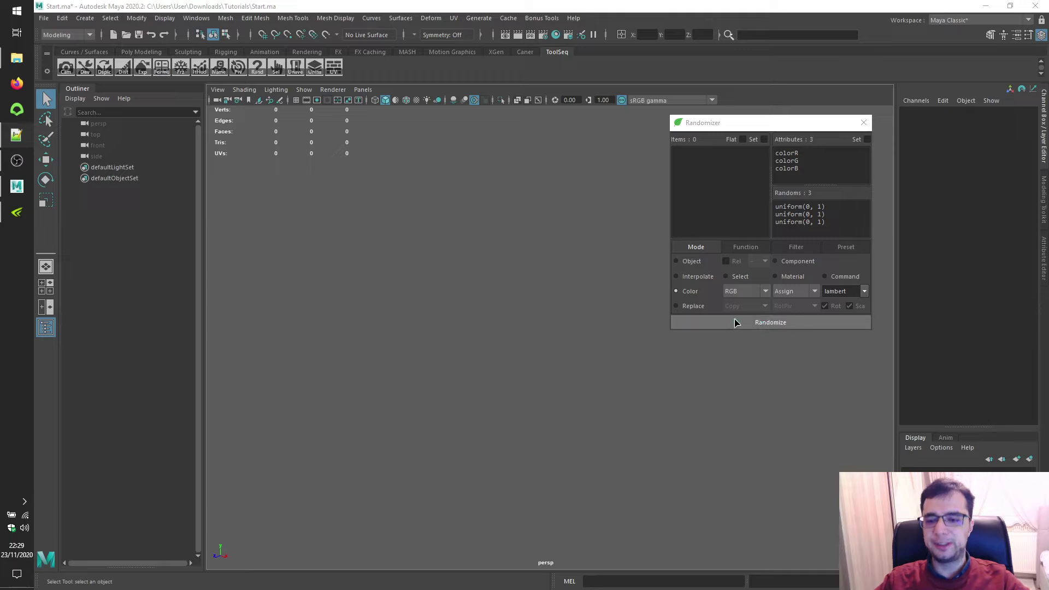
left_click(83, 18)
mouse_move(129, 65)
left_click(245, 79)
Reset the Duplicate Special options and make 9 copies of the cube, offset 2 units along X.
left_click(62, 18)
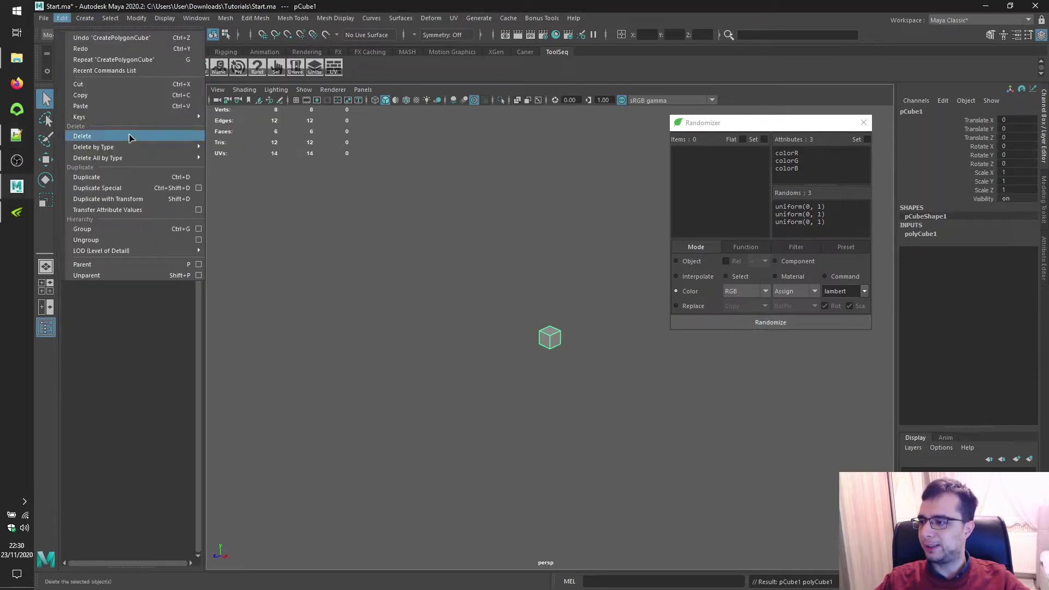
left_click(201, 189)
left_click(101, 252)
left_click(131, 273)
double_click(212, 369)
type("9")
key("Tab")
type("2")
left_click(242, 423)
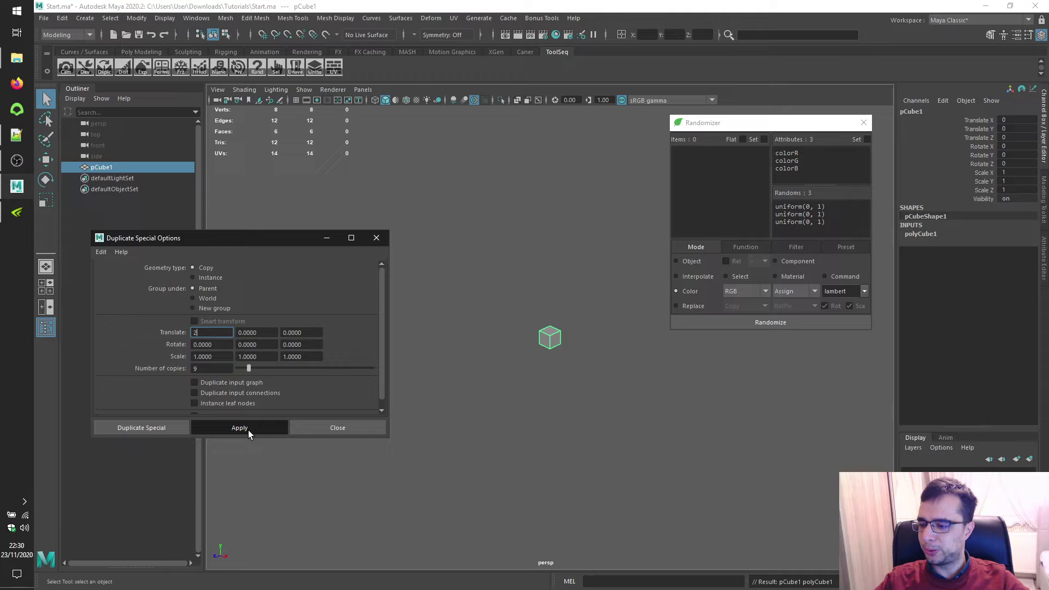
Duplicate the row of cubes 9 times with translate X 0 and Z 2 to form a square grid.
double_click(212, 332)
type("0")
double_click(292, 332)
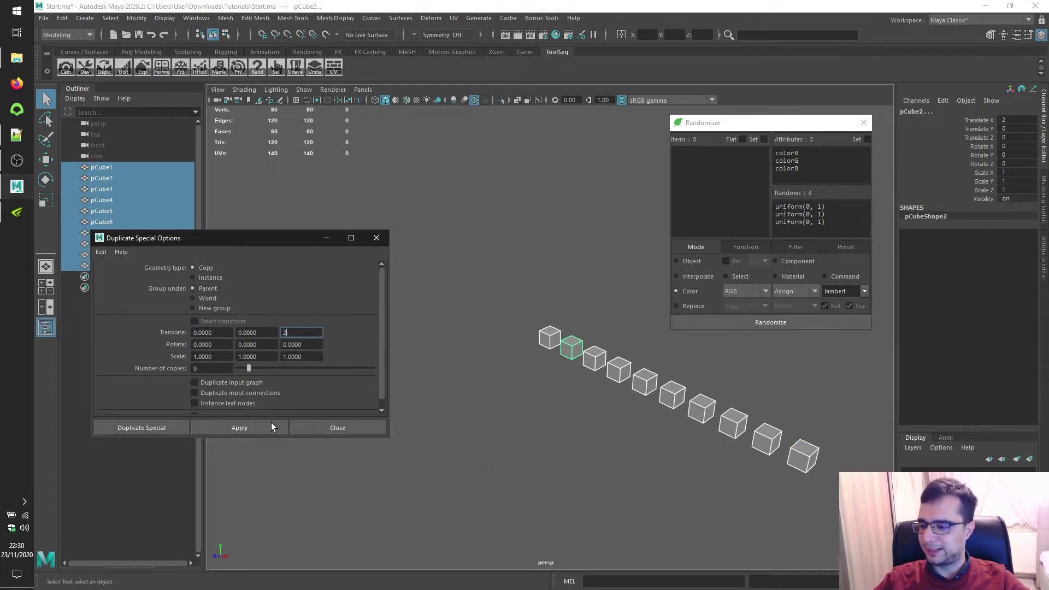
type("2")
left_click(264, 432)
left_click(326, 429)
Load all the cubes into the Randomizer's items and assign each one a lambert material with a random RGB color.
key("f")
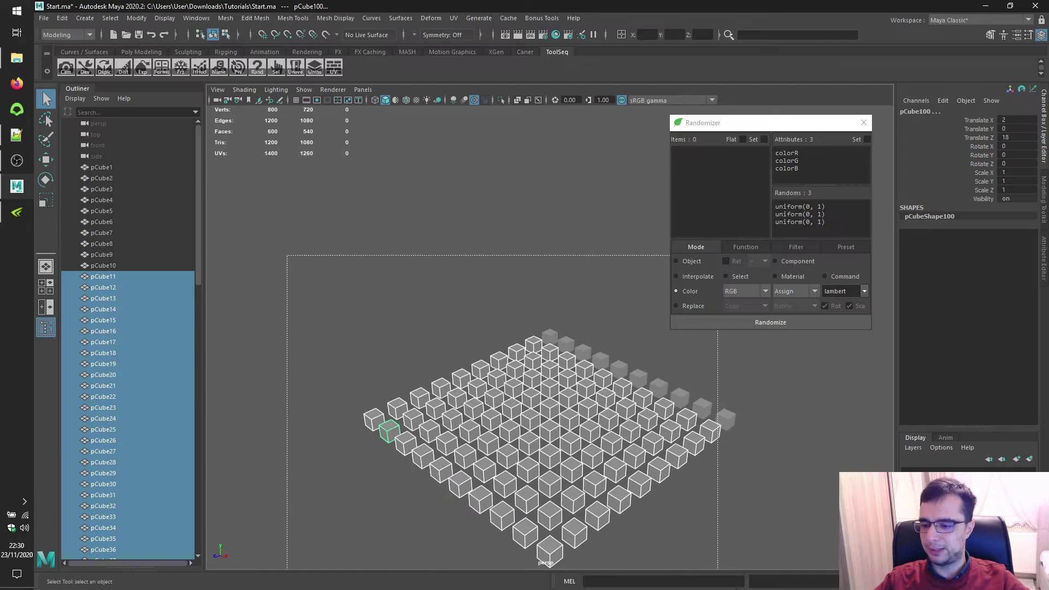
left_click(716, 140)
left_click_drag(521, 255, 441, 222, "alt")
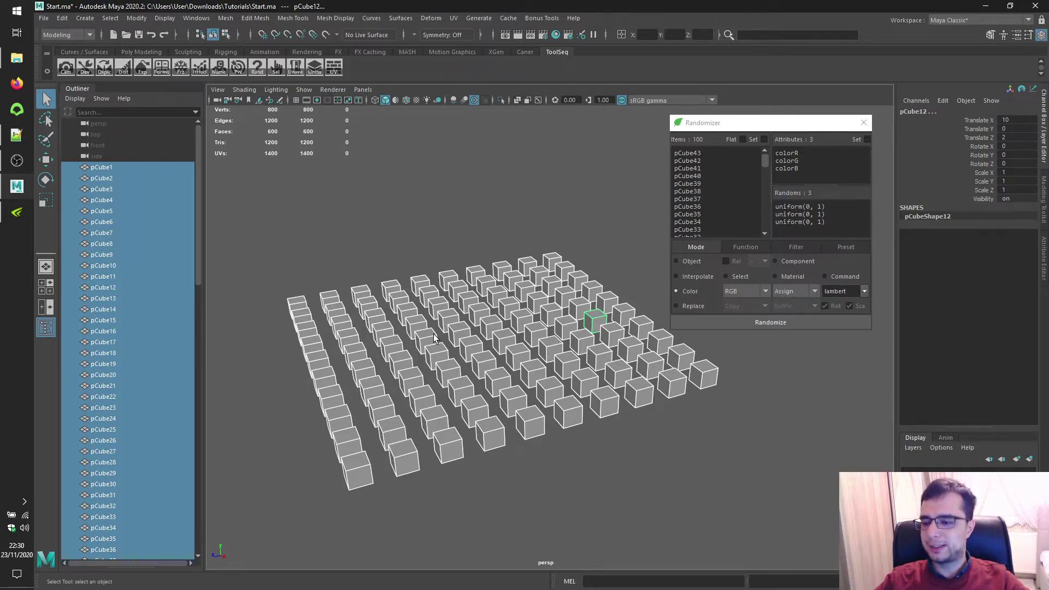
left_click_drag(433, 338, 426, 302, "alt")
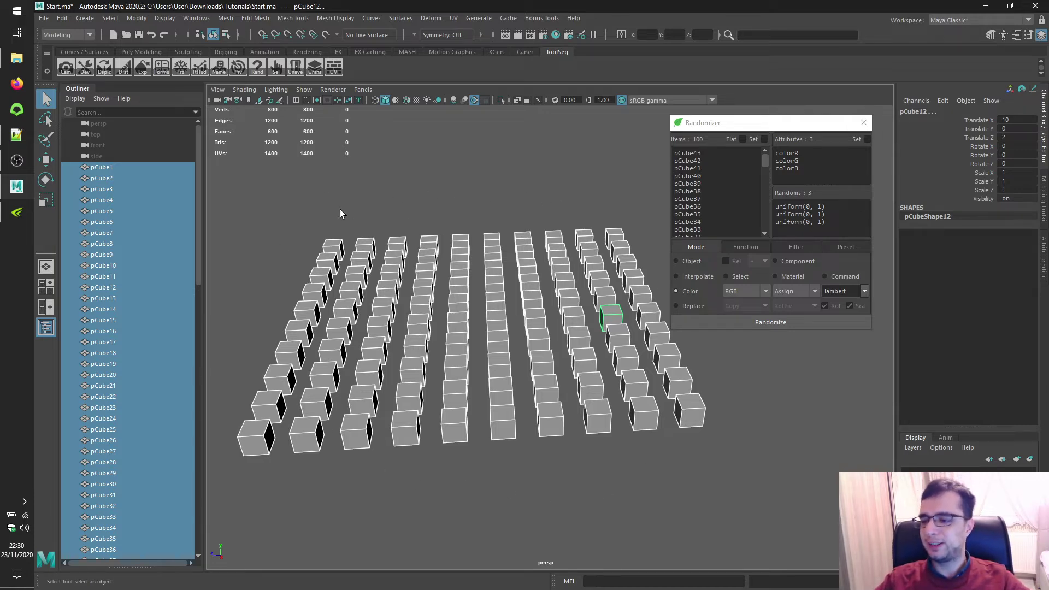
left_click_drag(330, 213, 353, 208, "alt")
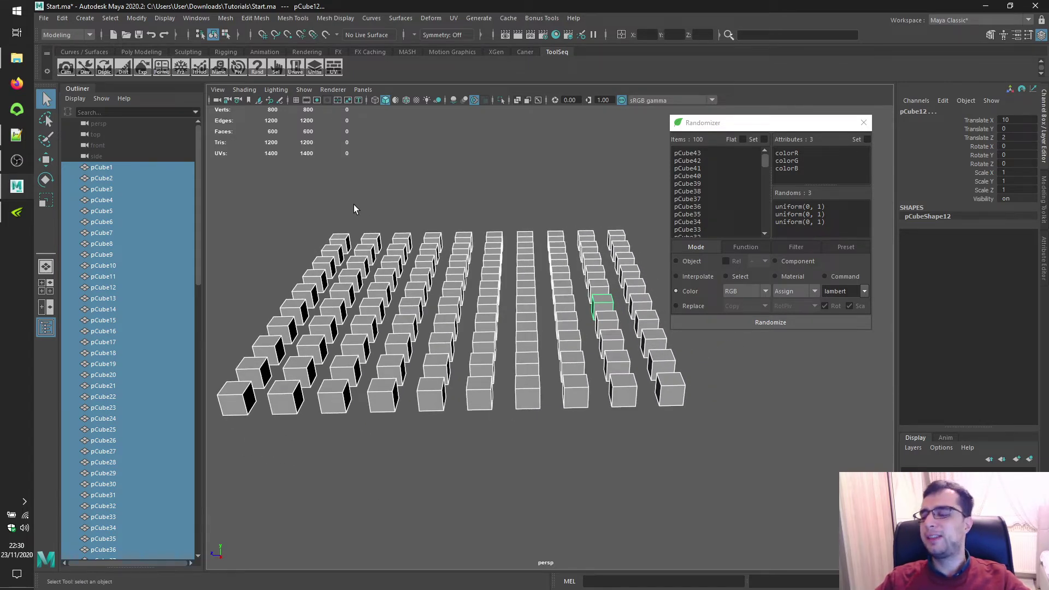
left_click(825, 327)
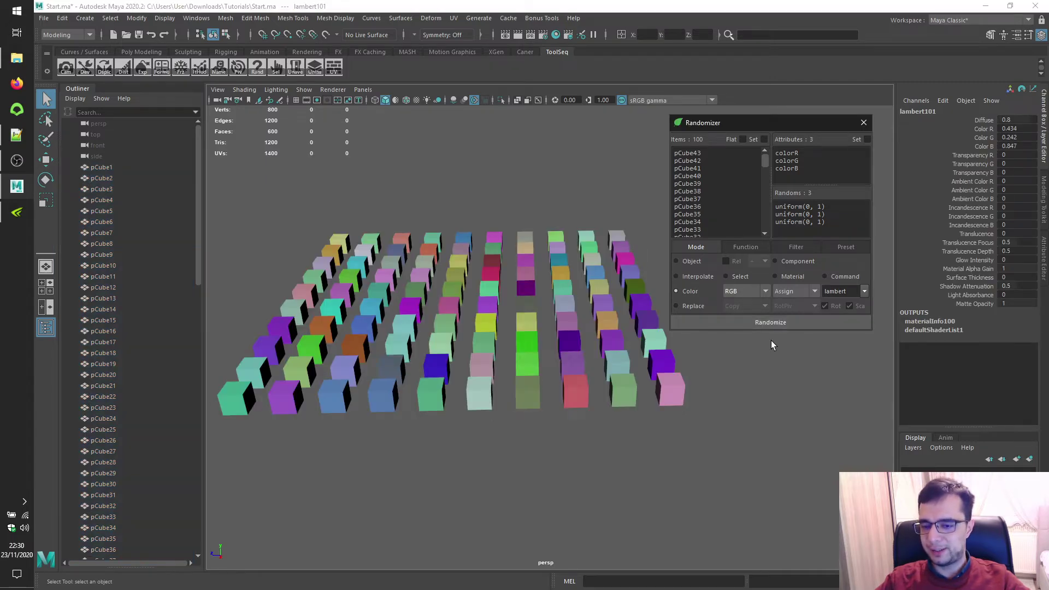
Switch the color assignment method to Find and randomize the cubes' existing material colors repeatedly.
left_click_drag(488, 324, 437, 283, "alt")
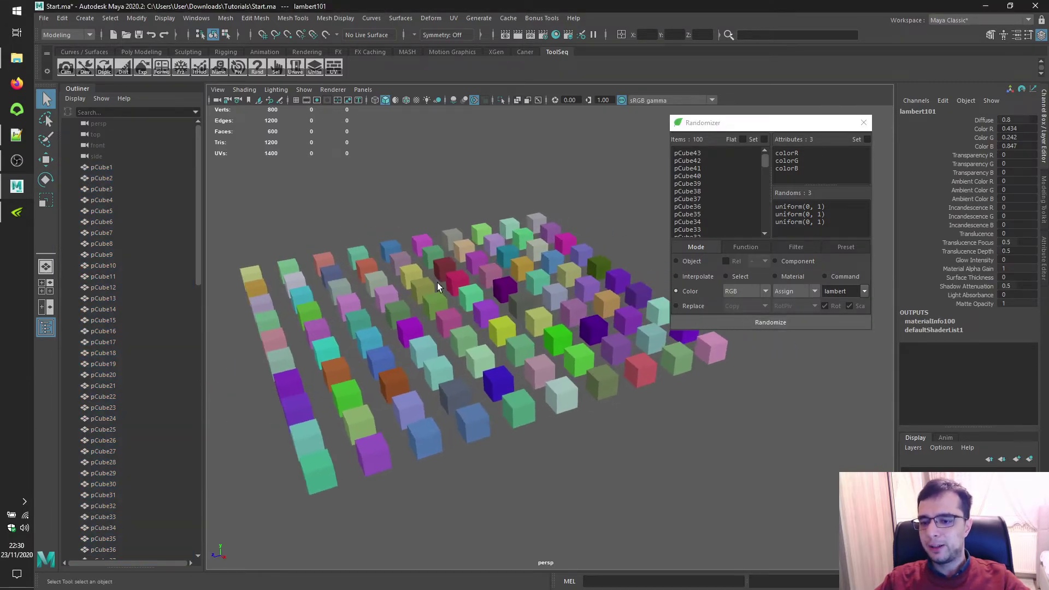
left_click(795, 291)
left_click(794, 310)
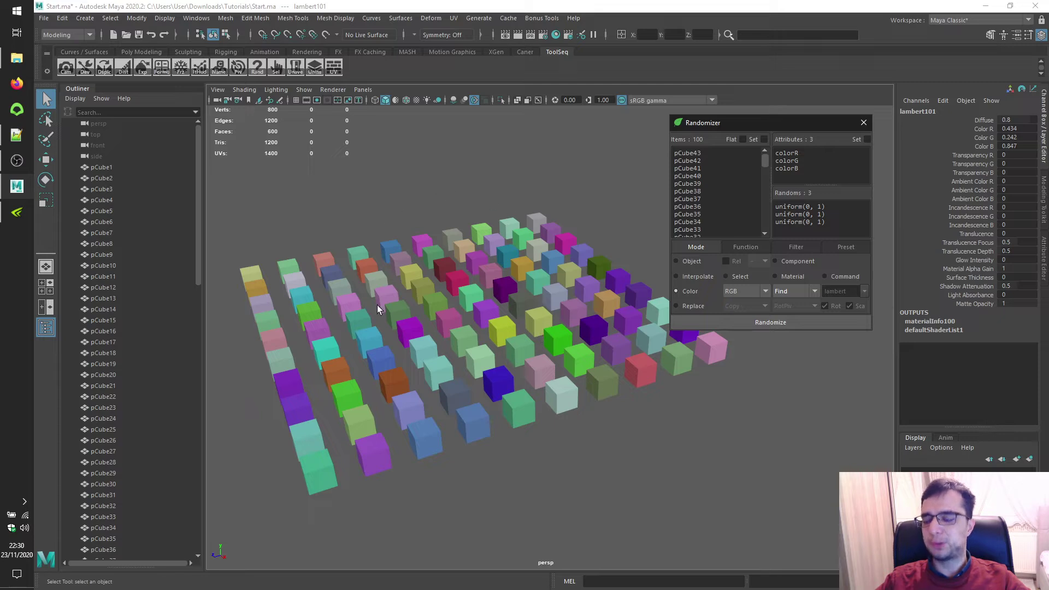
left_click(802, 292)
left_click(800, 333)
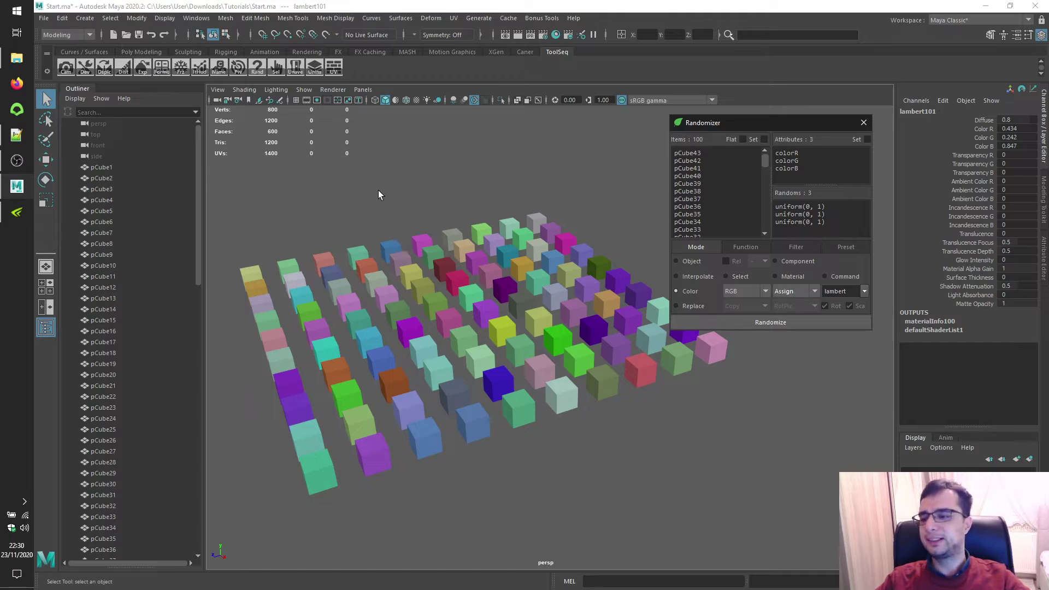
left_click(801, 291)
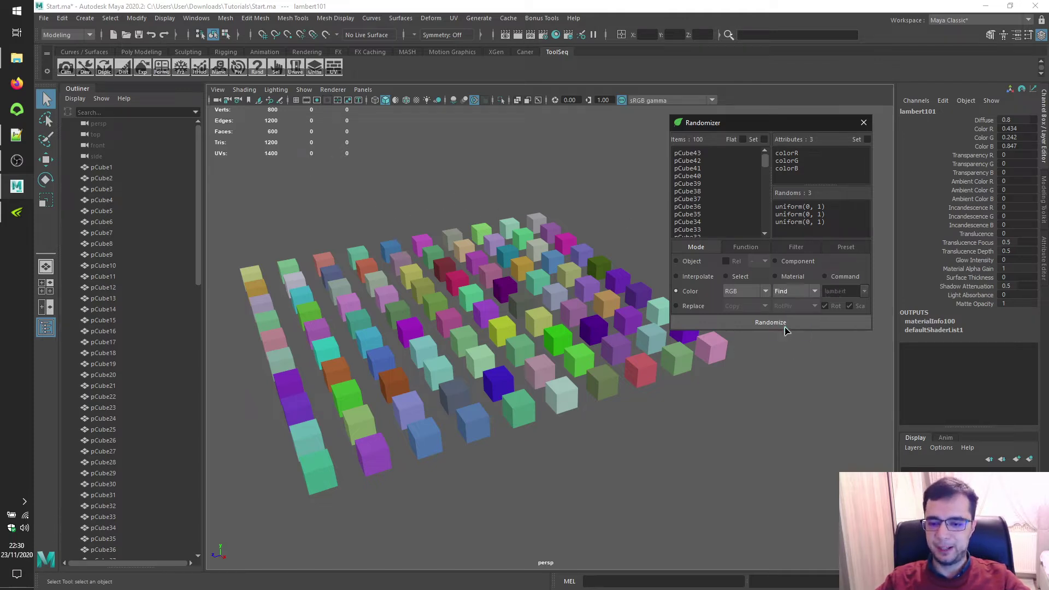
left_click(785, 327)
left_click(785, 326)
left_click(787, 326)
left_click(786, 326)
left_click(795, 326)
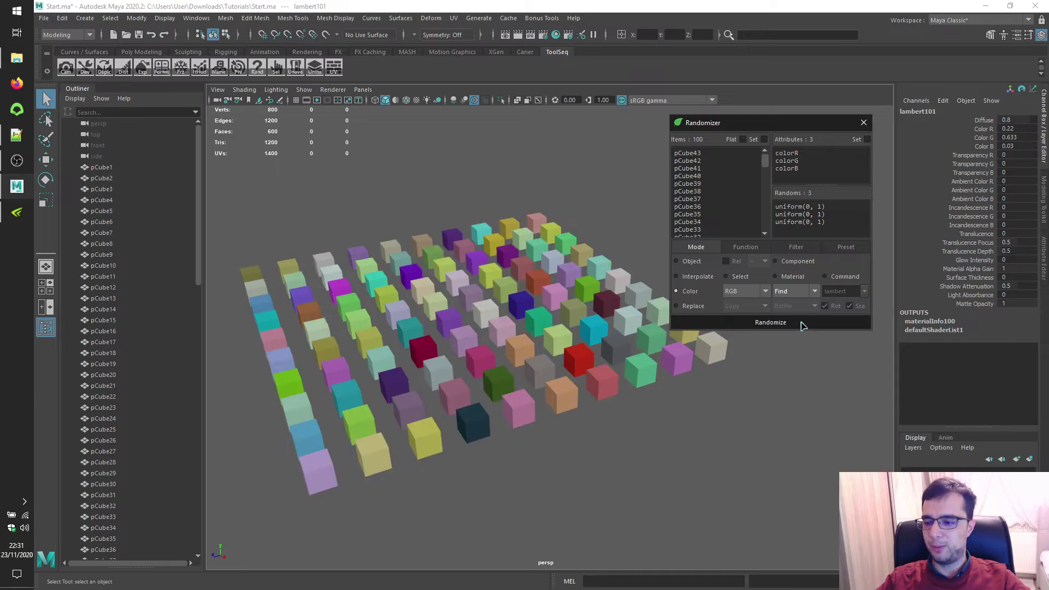
left_click(802, 326)
left_click(801, 326)
left_click(802, 325)
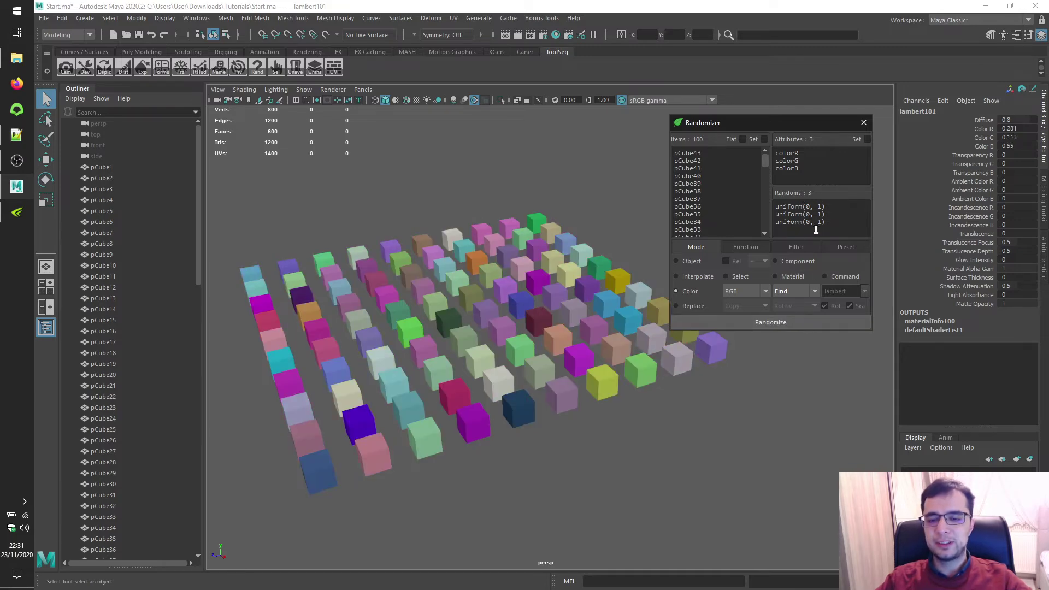
Set the red channel's random function to uniform(1, 1) and randomize the cube colors again.
double_click(808, 207)
type("1")
left_click(773, 326)
left_click(772, 326)
Set the green channel's random function to uniform(1, 1) and randomize the cube colors again.
double_click(808, 215)
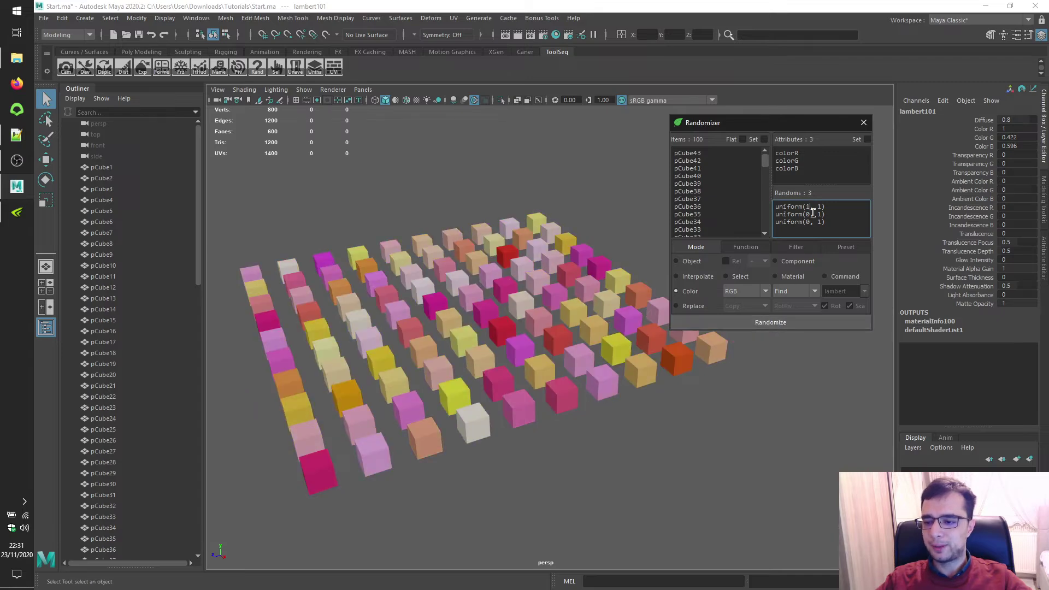
type("1")
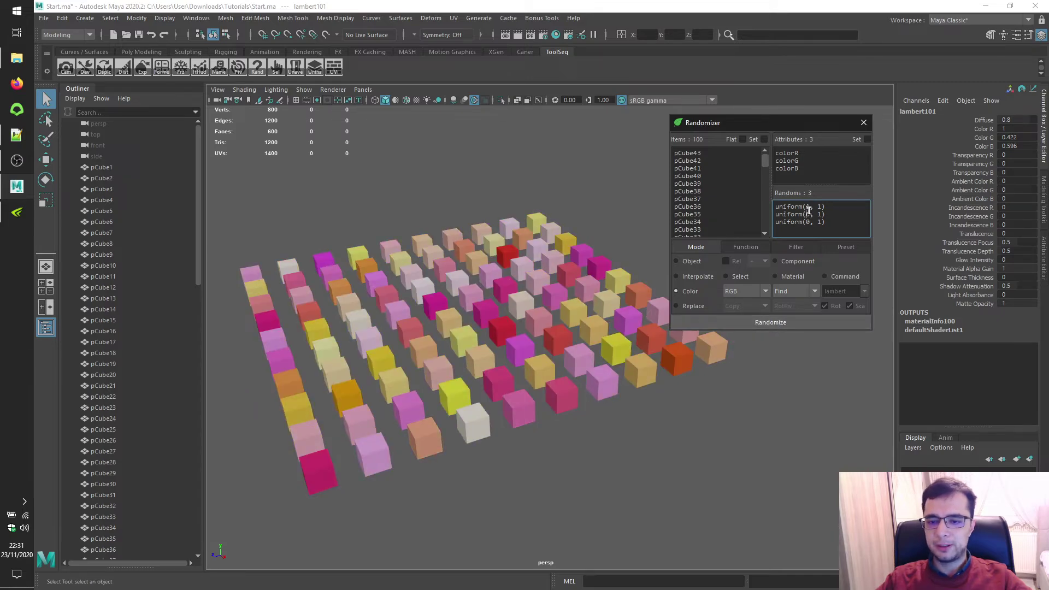
left_click(781, 324)
scroll(437, 299, "up", 5)
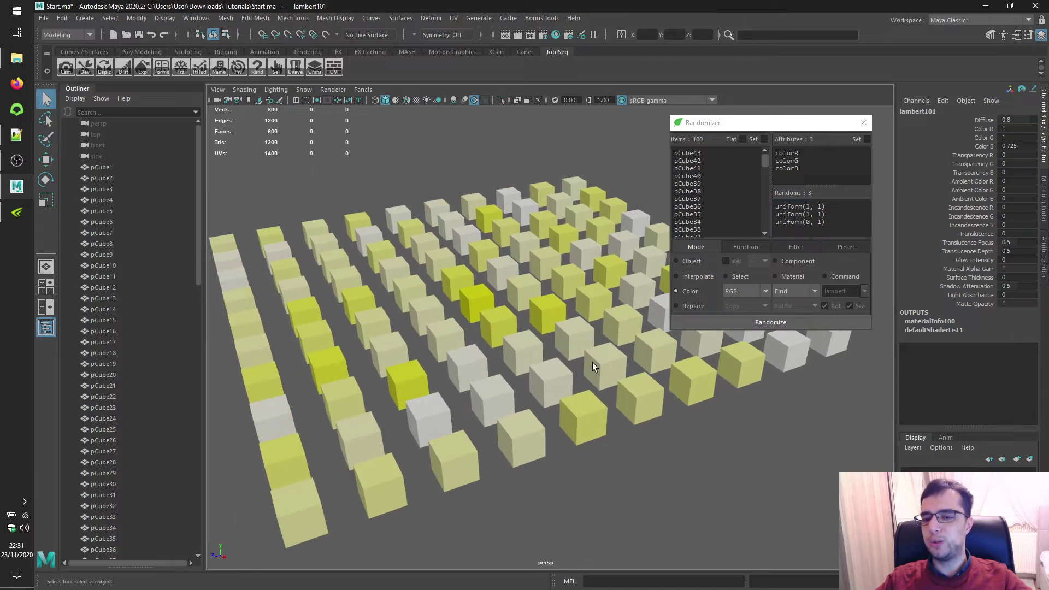
Switch the color model to HSV, set the hue function to uniform(1, 1), and randomize the cube colors repeatedly.
left_click(761, 297)
left_click(745, 332)
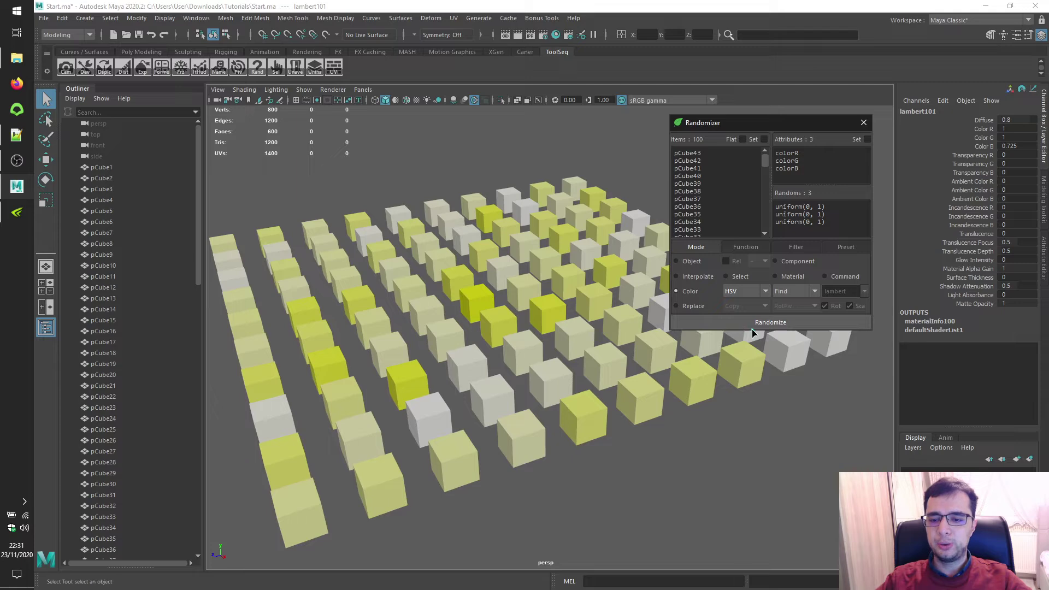
double_click(807, 207)
type("1")
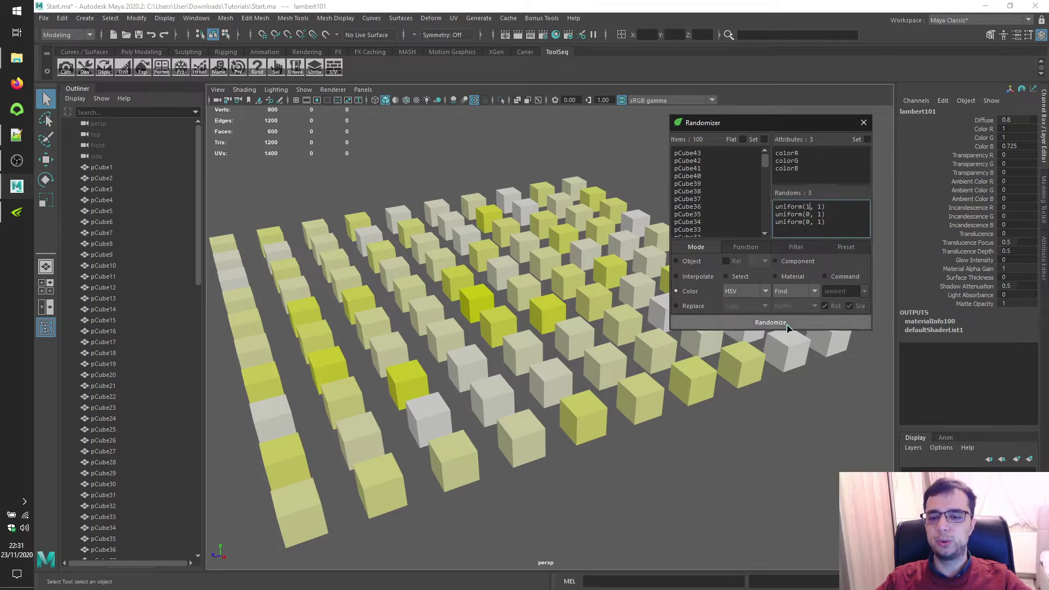
left_click(785, 324)
left_click(785, 323)
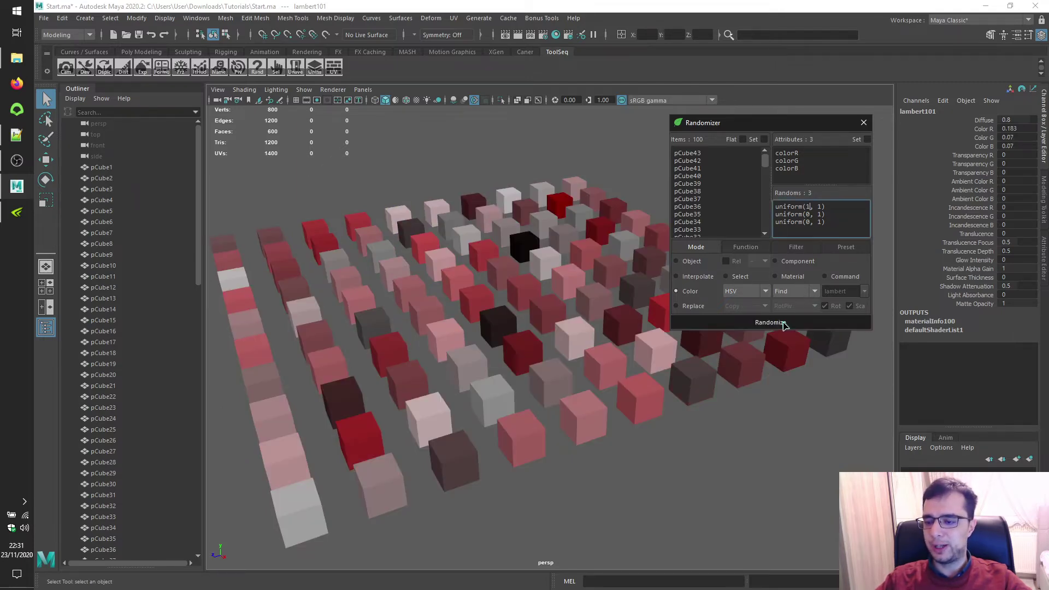
left_click(784, 323)
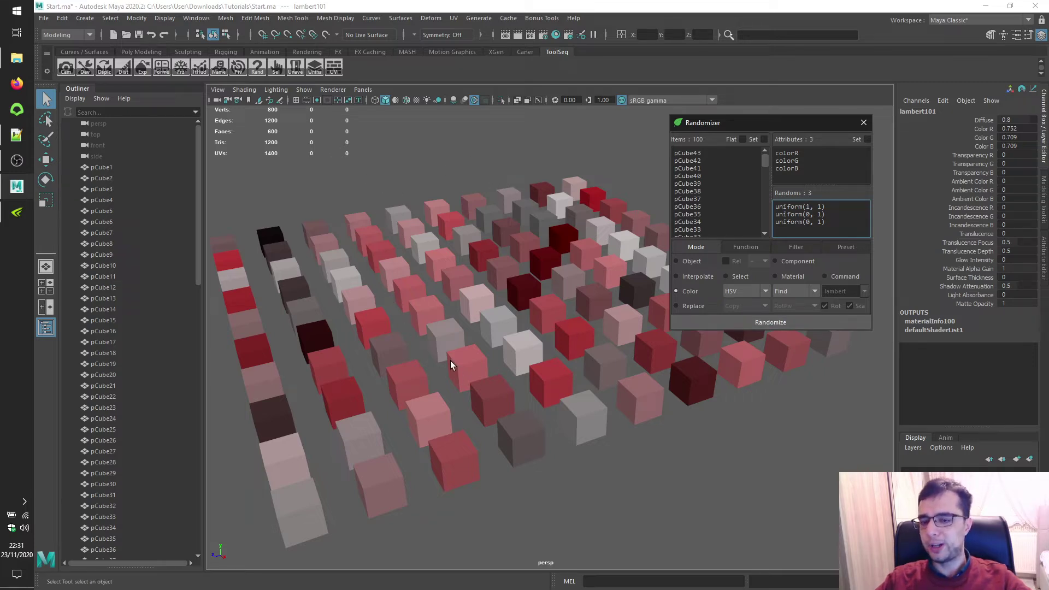
Switch the color model to HSL, set the lightness function to uniform(0.75, 1), and randomize the cube colors.
left_click(747, 293)
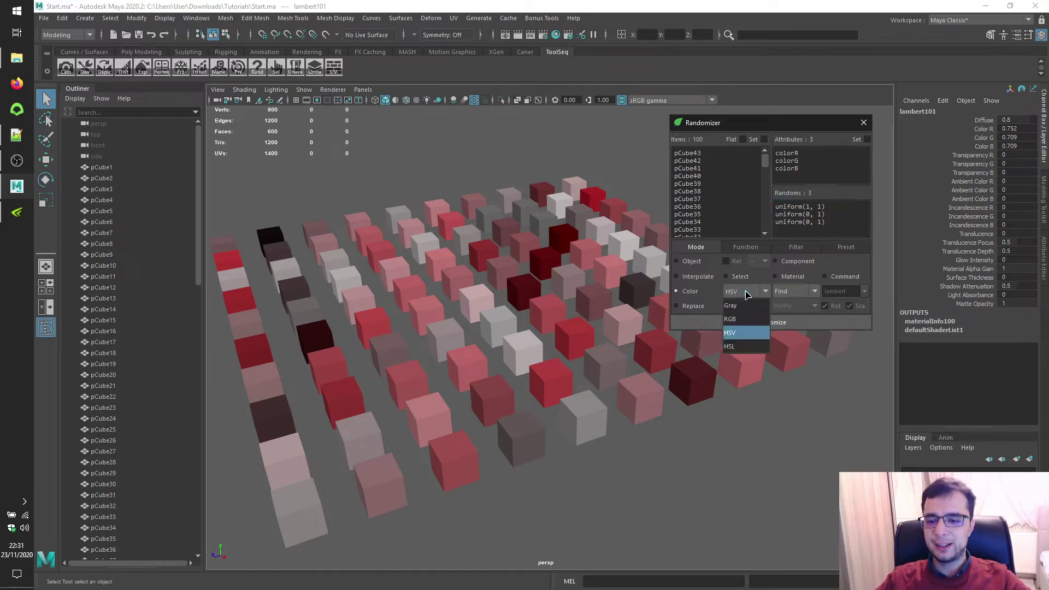
left_click(747, 346)
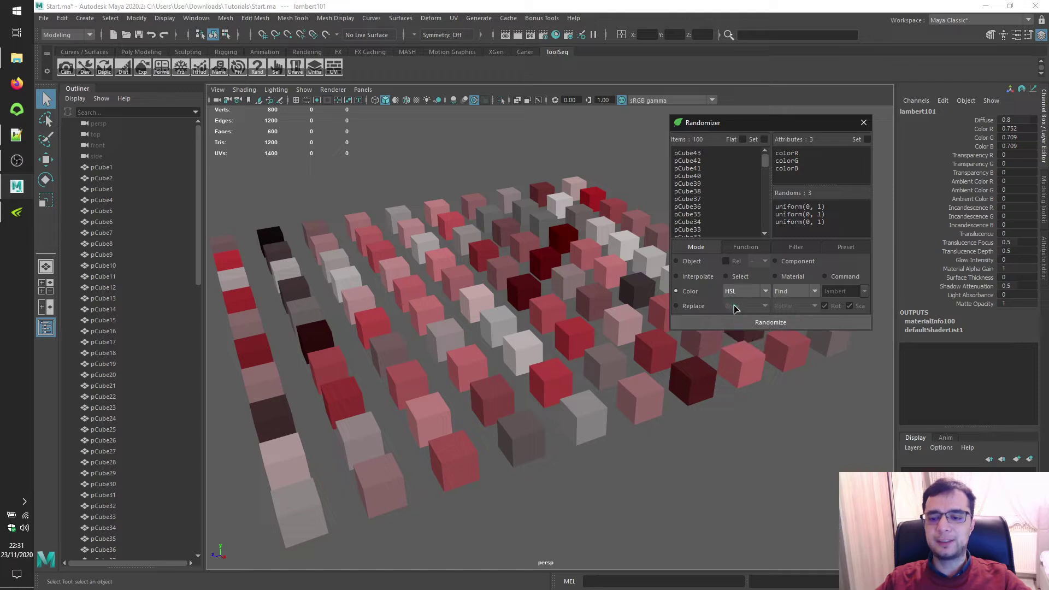
double_click(807, 222)
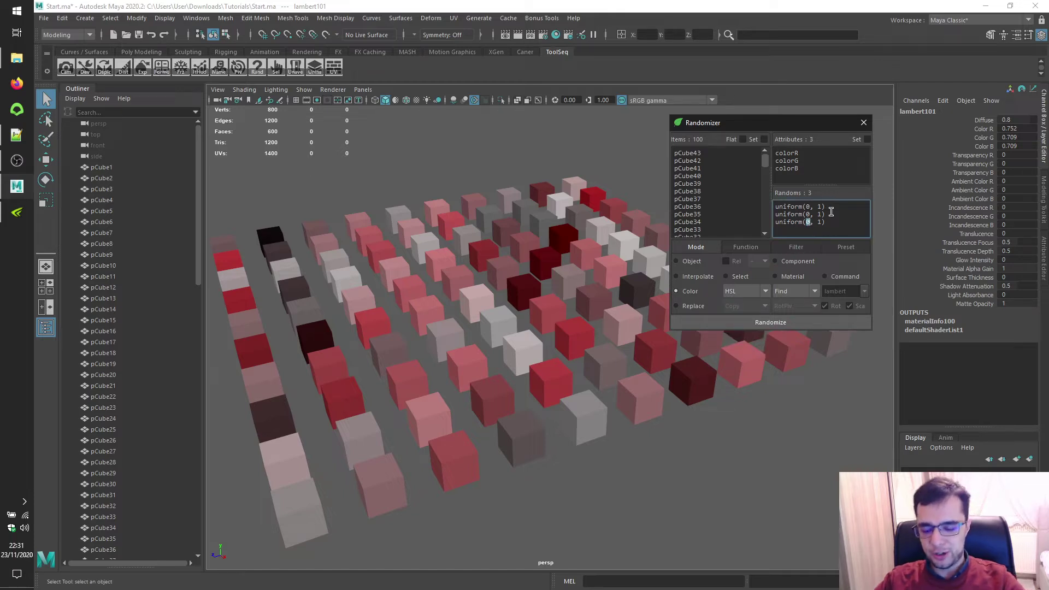
type("0.75")
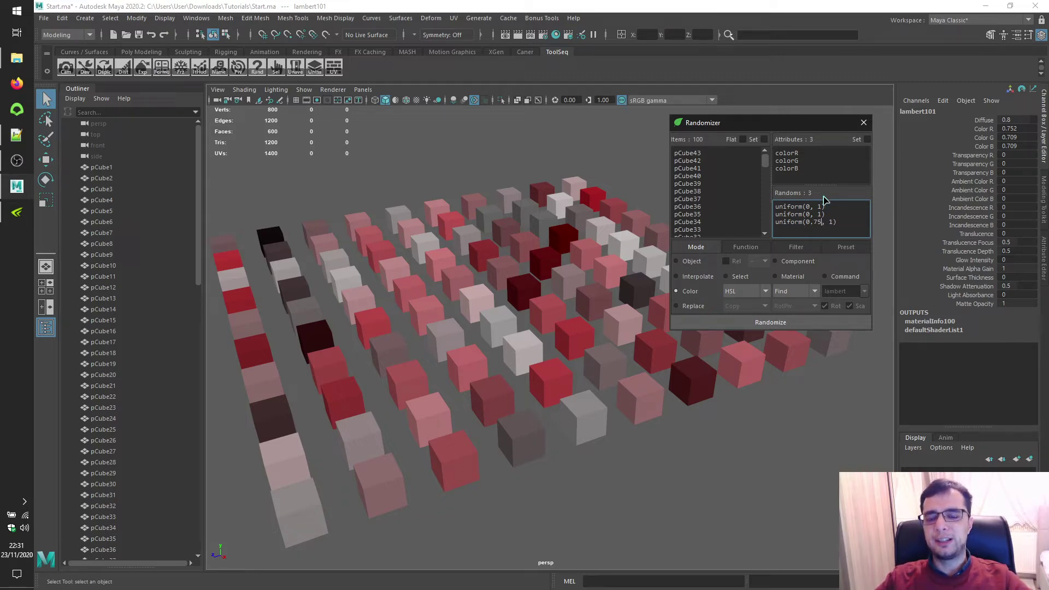
left_click(770, 322)
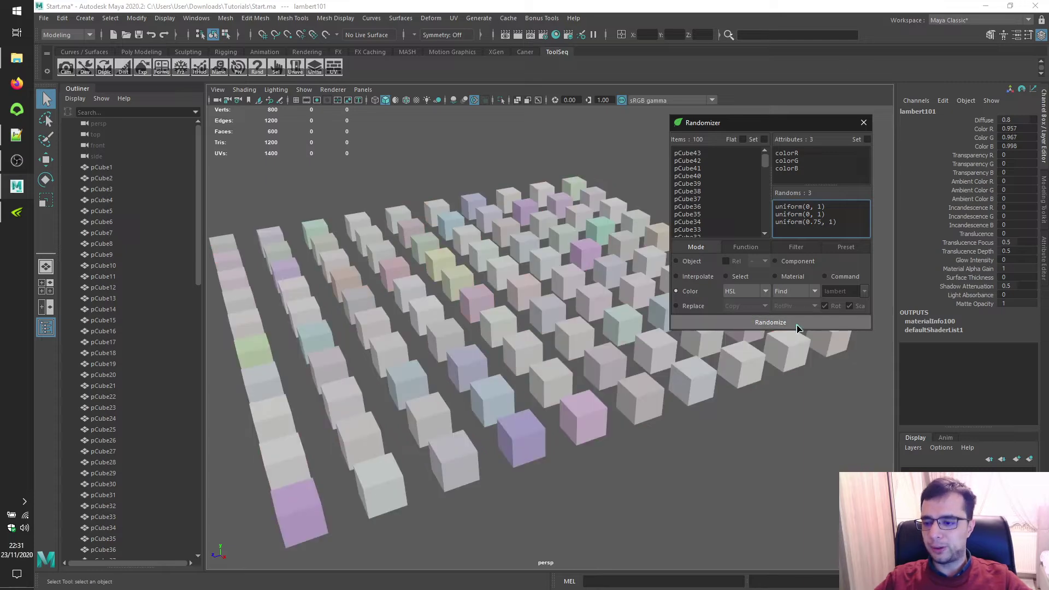
left_click_drag(565, 266, 441, 250, "alt")
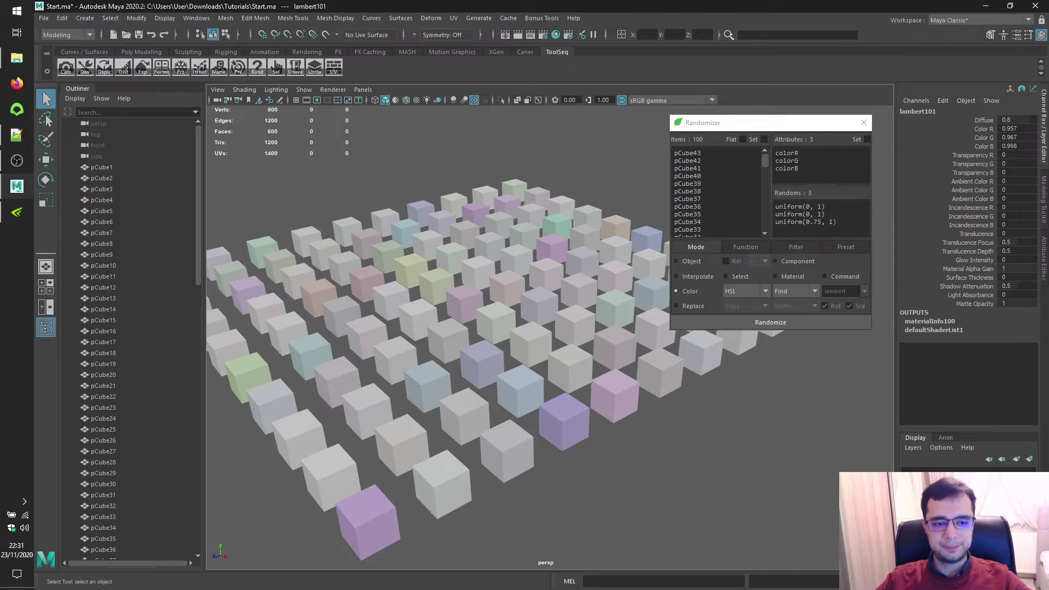
left_click(17, 135)
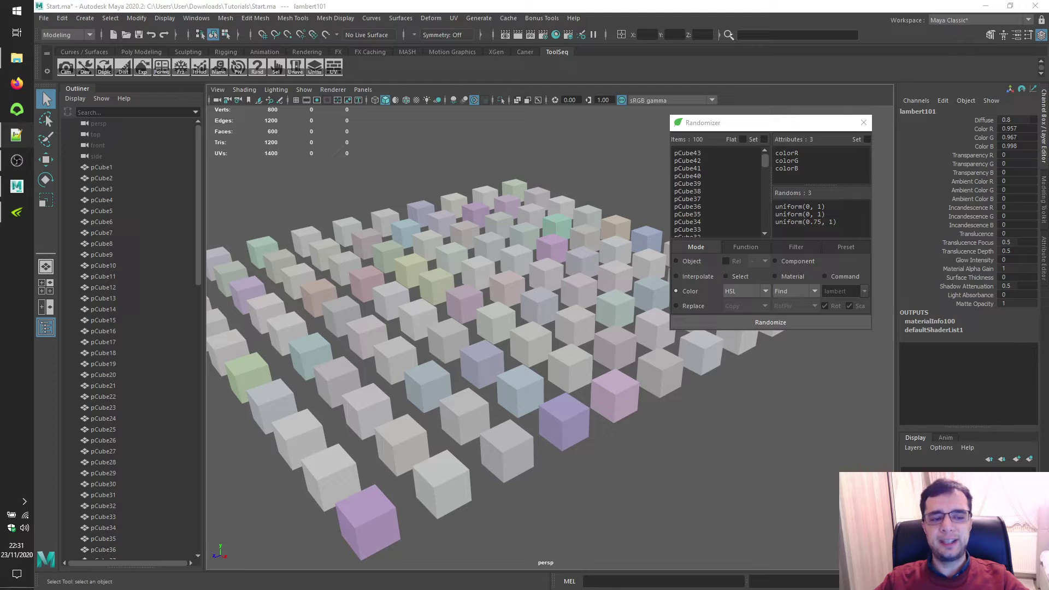
Create a polygon sphere, move it off the cube grid to about Z -4.65, and select all its faces.
left_click(85, 18)
mouse_move(101, 59)
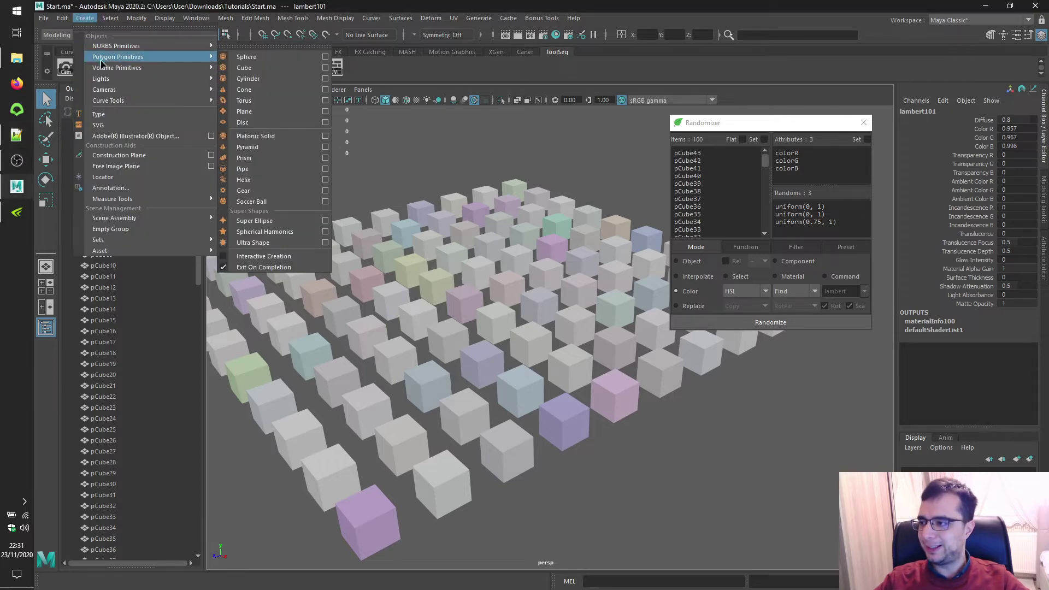
left_click(246, 57)
left_click_drag(332, 142, 230, 325, "alt")
key("w")
key("f")
left_click_drag(351, 275, 418, 247)
key("ctrl+F11")
key("q")
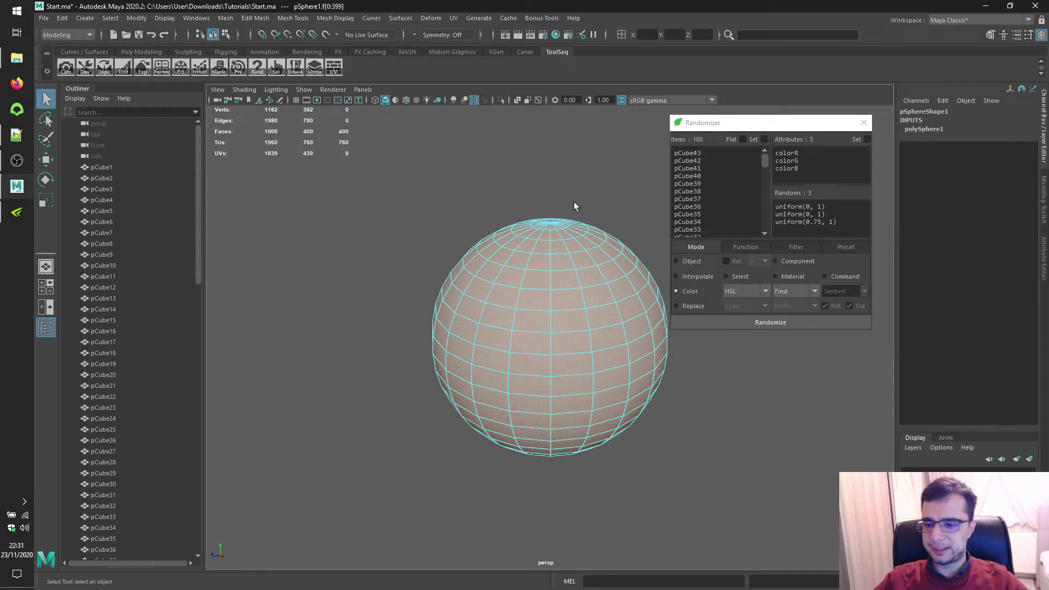
Enable the Flat option and load the sphere's faces into the Randomizer's items as individual entries.
left_click(706, 146)
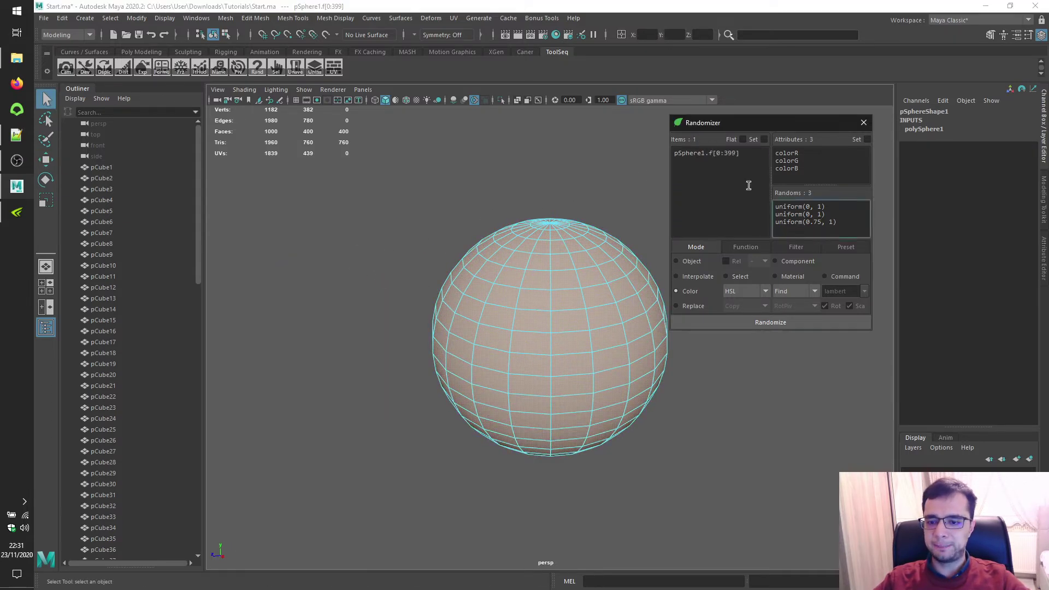
left_click(744, 140)
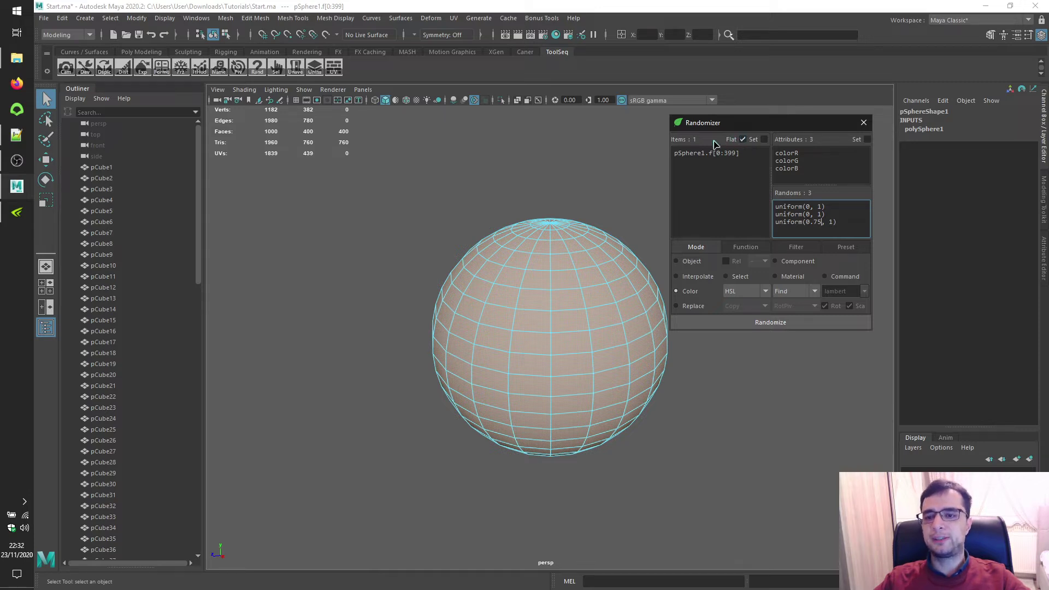
left_click(715, 144)
Set the color model to RGB and the method to Assign, and give each sphere face a randomly colored lambert material.
left_click(748, 294)
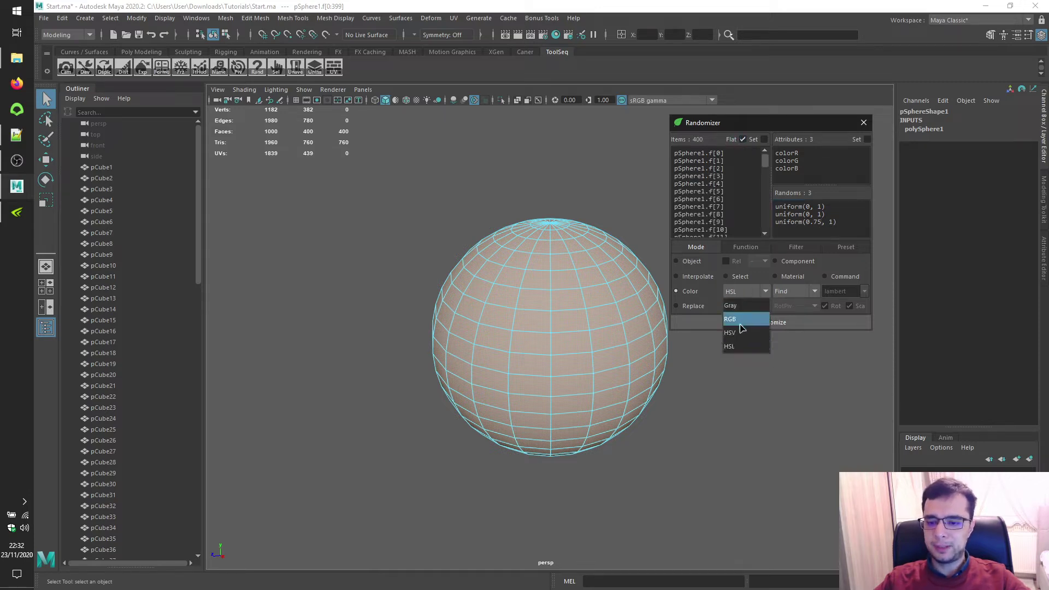
left_click(737, 305)
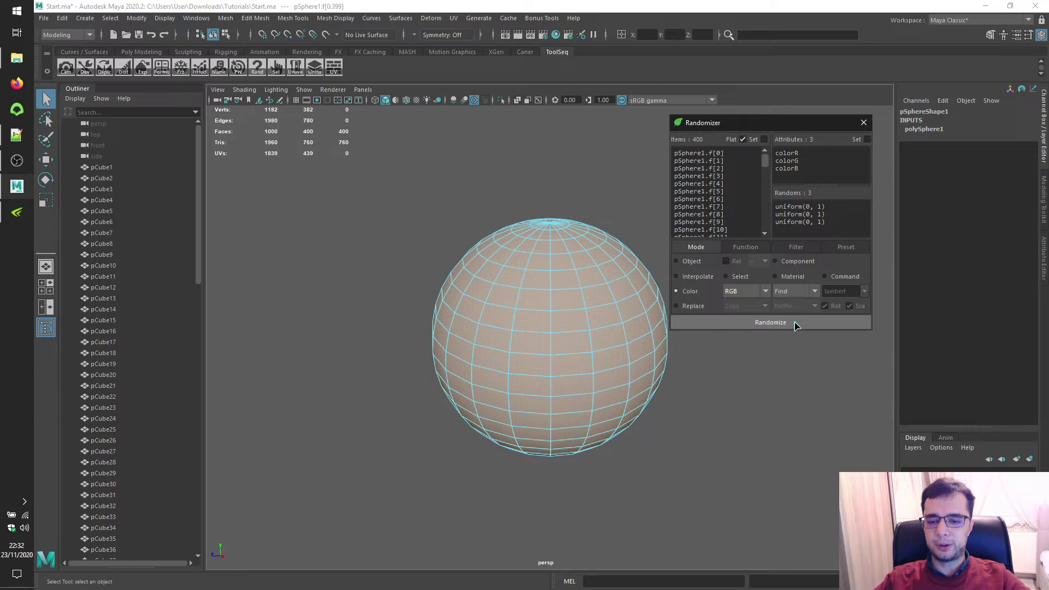
left_click(800, 292)
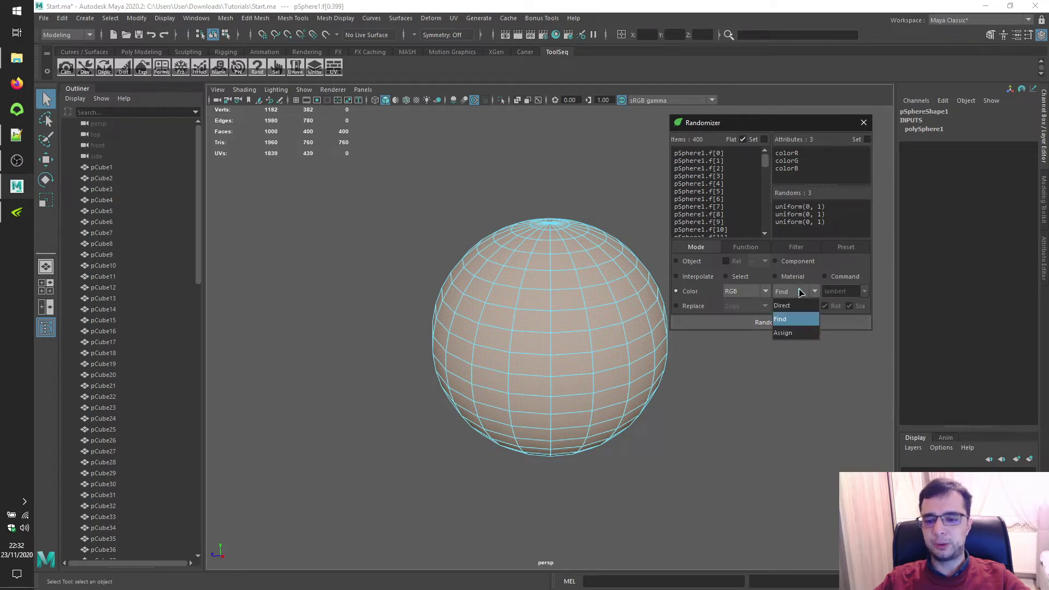
left_click(791, 333)
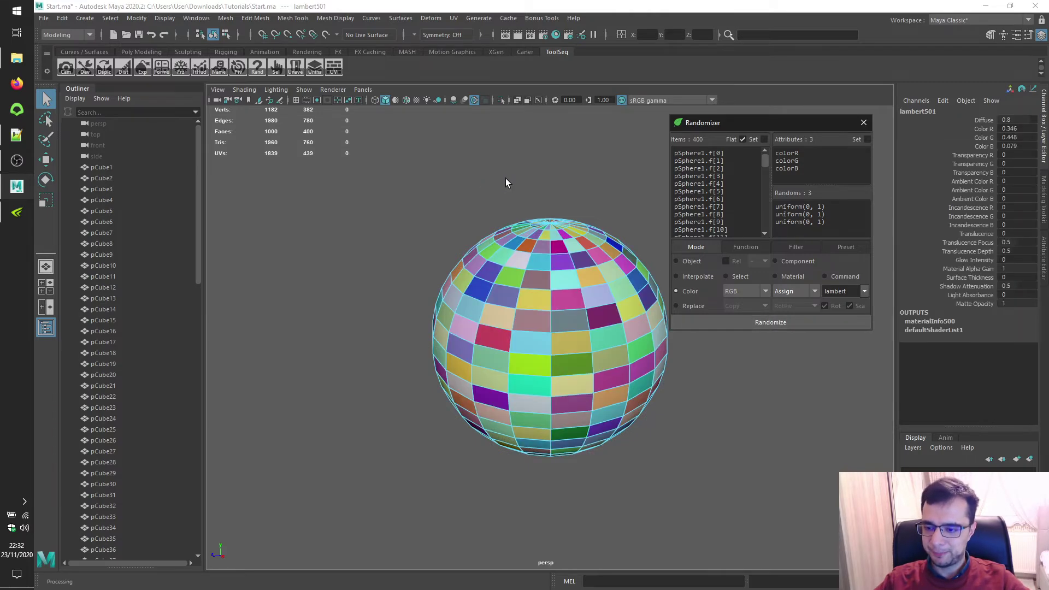
left_click_drag(387, 198, 420, 213, "alt")
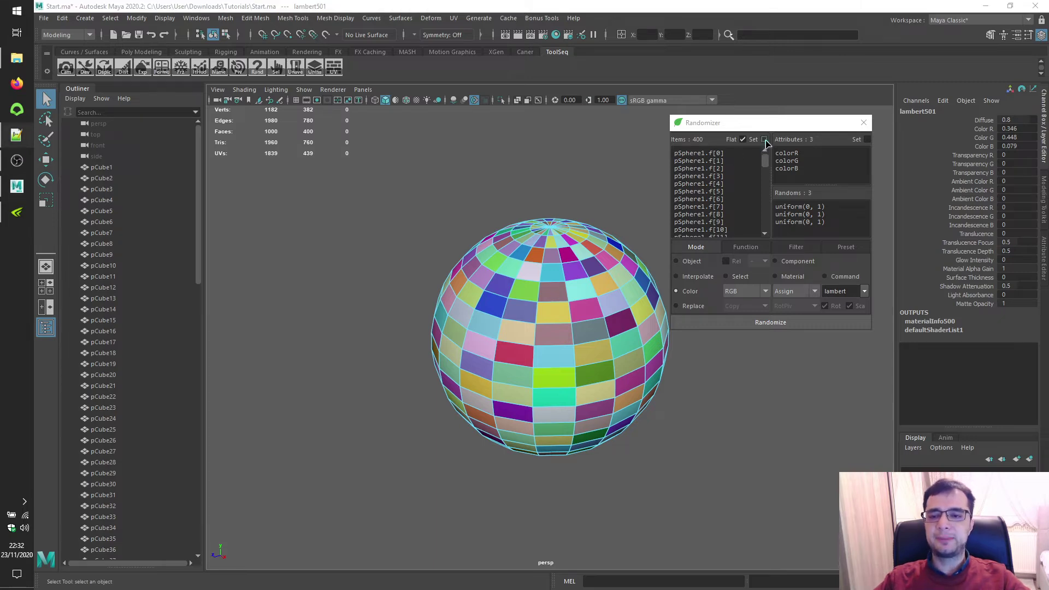
Delete the sphere and switch the viewport to the top camera with the Cameras tool.
left_click(214, 35)
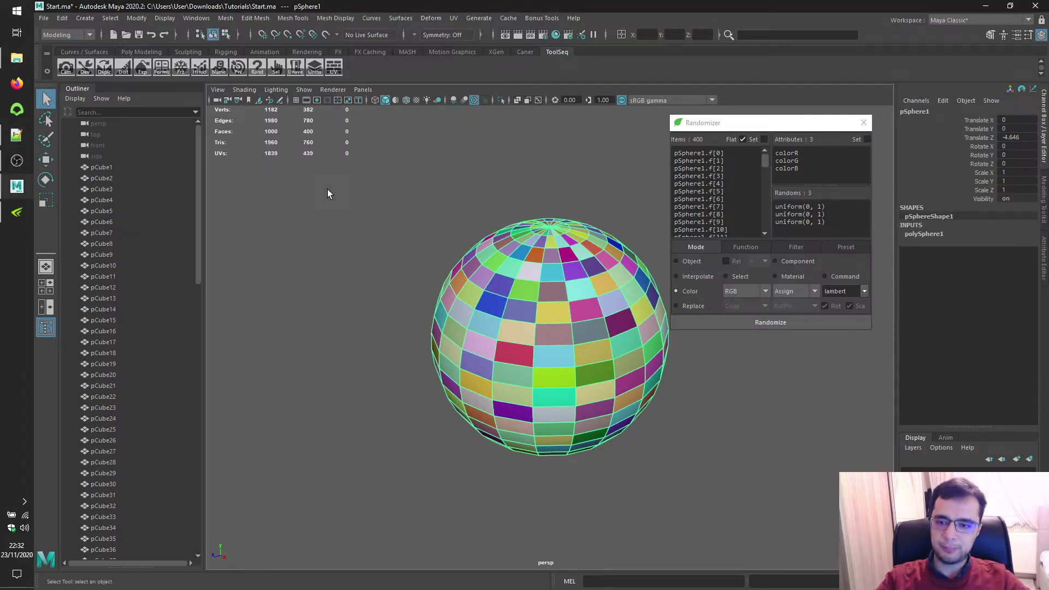
key("Delete")
left_click(65, 67)
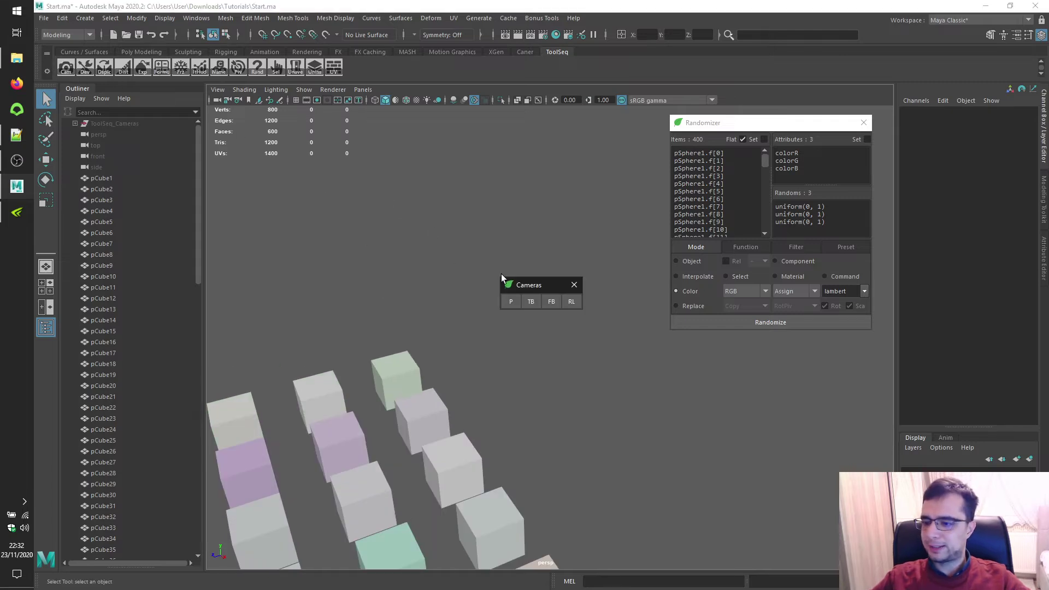
left_click(531, 301)
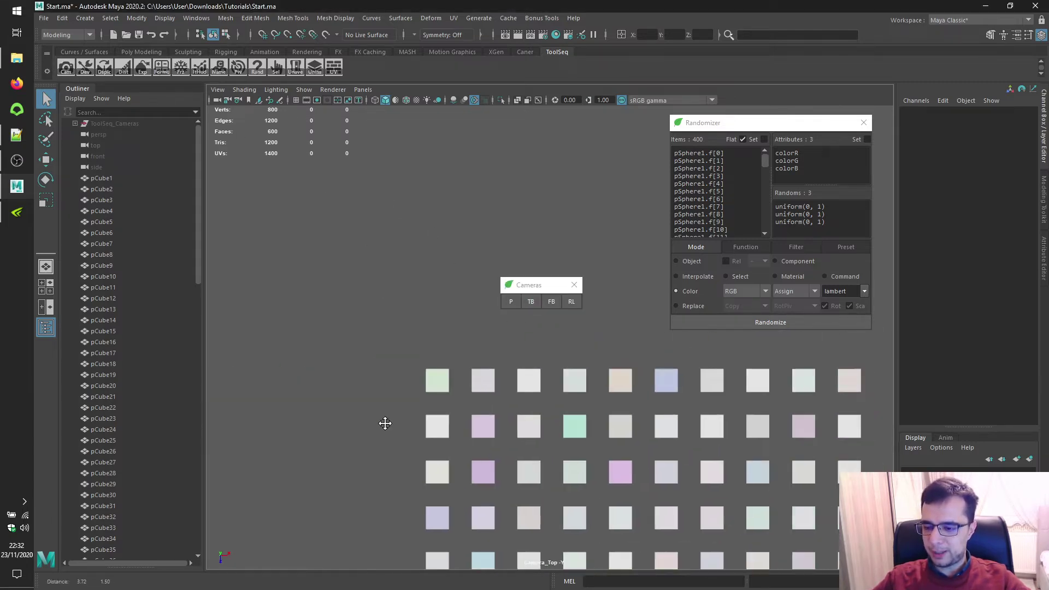
Clear the old items, enable the items' Set option, and add the first row, pCube1 to pCube10, as one set.
left_click_drag(265, 354, 765, 426)
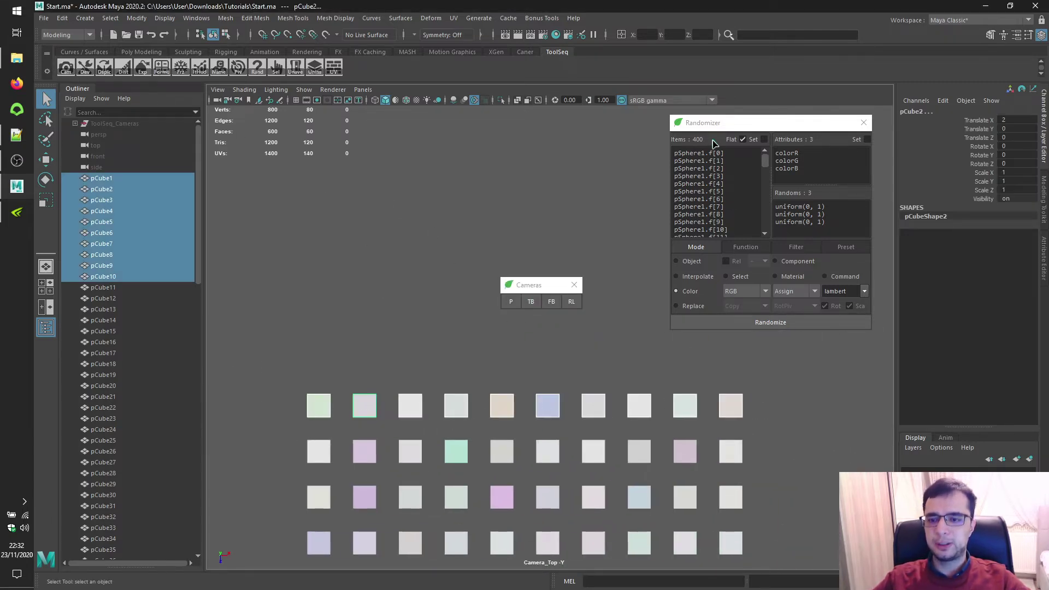
left_click(713, 143)
left_click(764, 140)
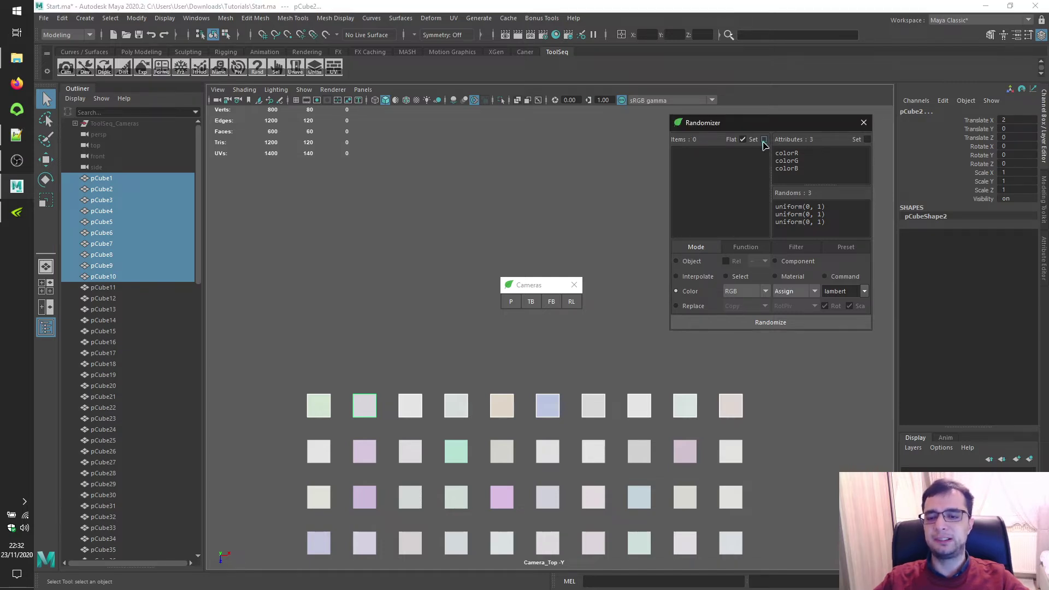
left_click(706, 143)
Add the second, third and fourth rows of cubes to the Randomizer's items, each row as its own set.
left_click_drag(265, 450, 781, 454)
left_click(704, 143)
middle_click_drag(342, 465, 328, 374, "alt")
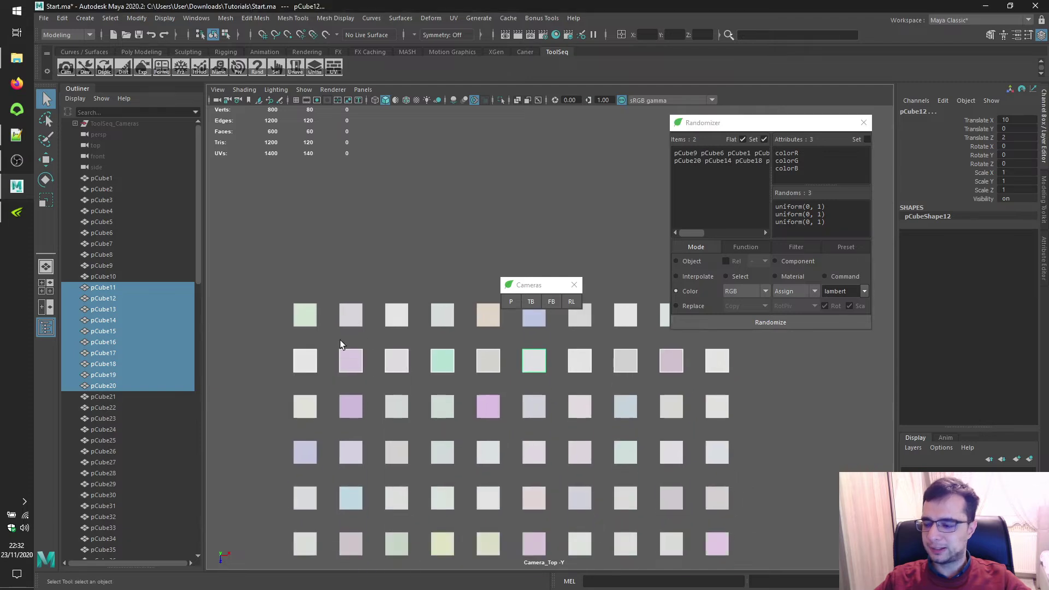
left_click_drag(279, 374, 738, 421)
left_click(258, 414)
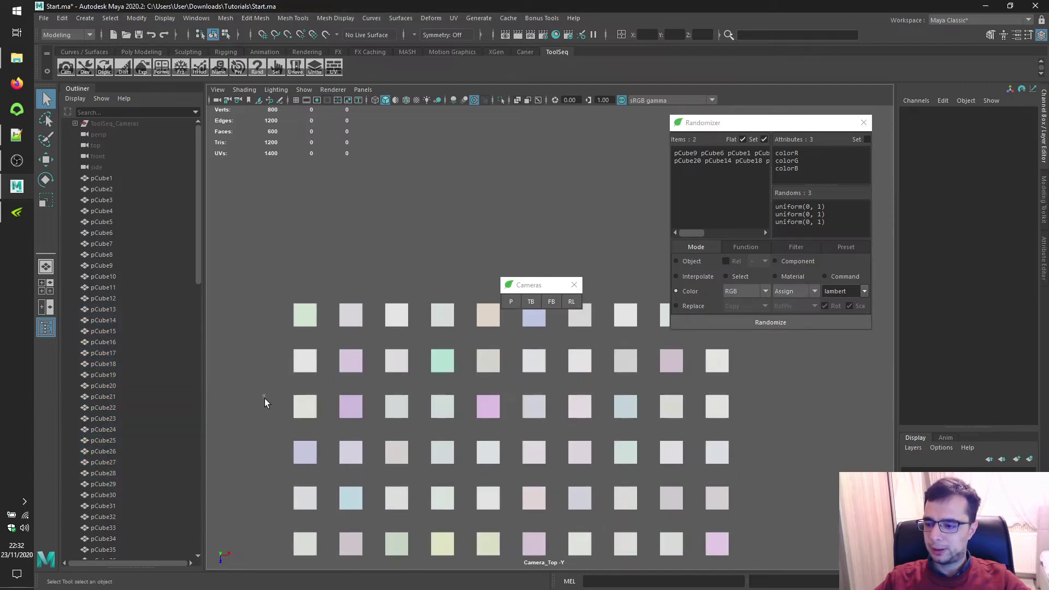
left_click_drag(290, 412, 754, 414)
left_click(710, 146)
middle_click_drag(417, 421, 408, 354, "alt")
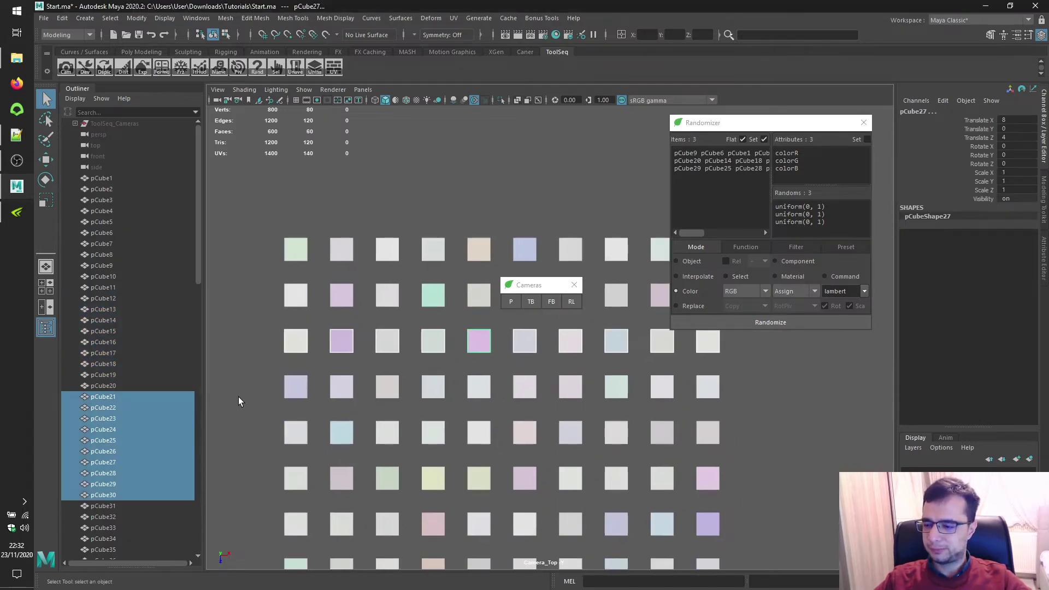
left_click_drag(242, 383, 757, 394)
left_click(711, 146)
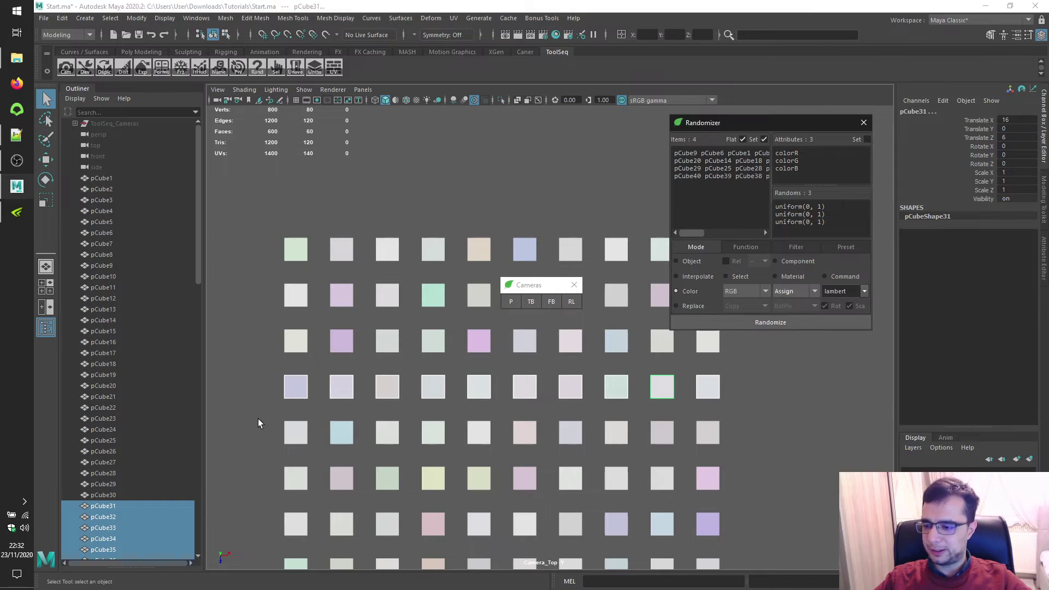
Add the fifth through eighth rows of cubes to the Randomizer's items, each row as its own set.
left_click_drag(257, 424, 756, 438)
left_click(712, 146)
left_click_drag(251, 466, 782, 501)
left_click(710, 147)
middle_click_drag(328, 458, 335, 368, "alt")
left_click_drag(257, 420, 813, 448)
left_click(707, 145)
left_click_drag(251, 472, 787, 491)
left_click(713, 140)
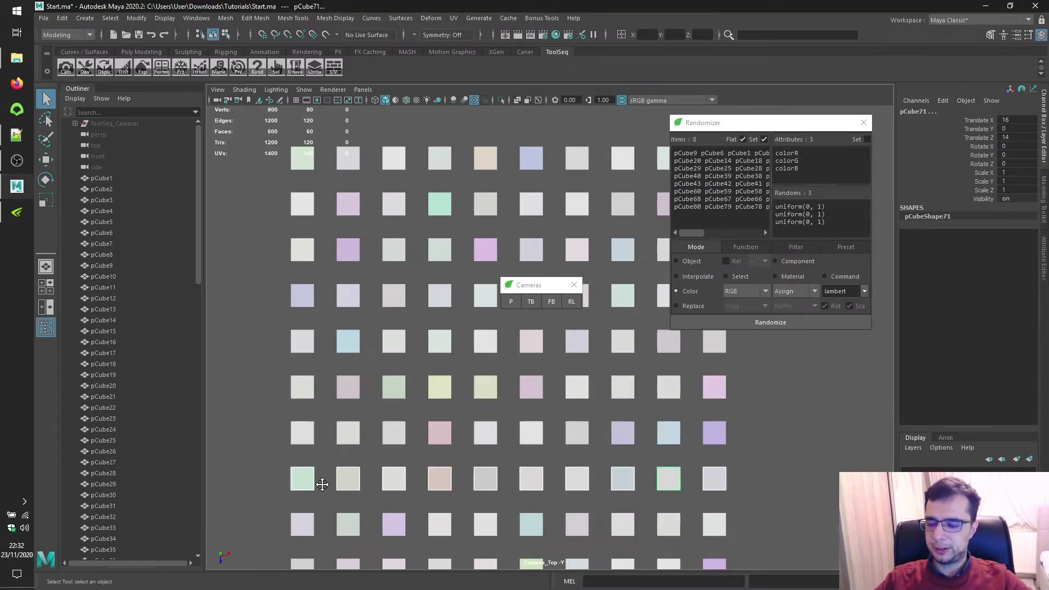
Add the last two rows of cubes as separate sets and return the viewport to the perspective camera.
middle_click_drag(250, 521, 240, 403, "alt")
left_click_drag(239, 403, 817, 424)
left_click(710, 138)
left_click_drag(257, 428, 765, 500)
left_click(704, 141)
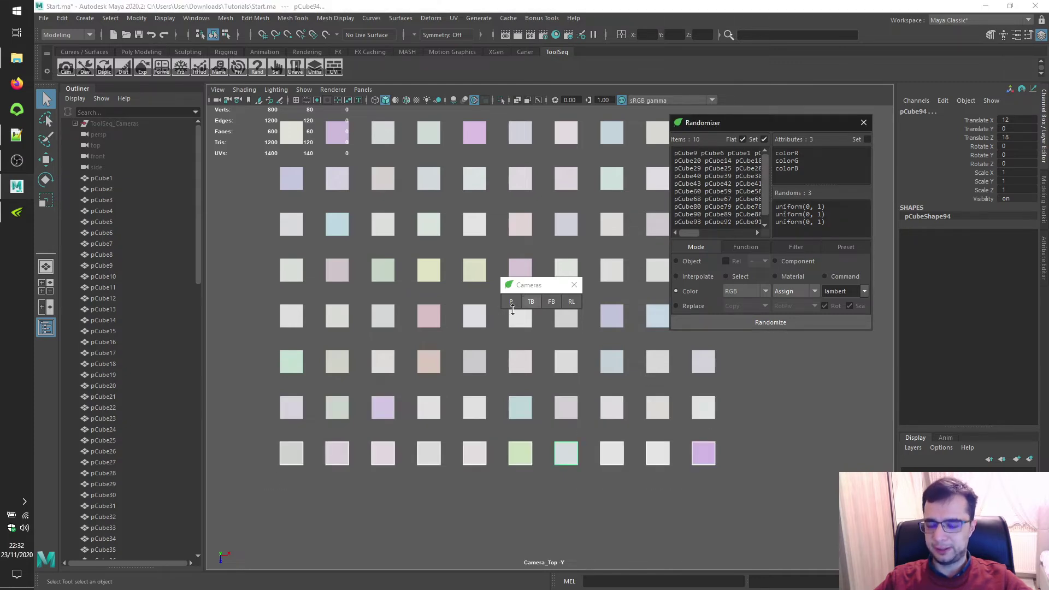
left_click(509, 303)
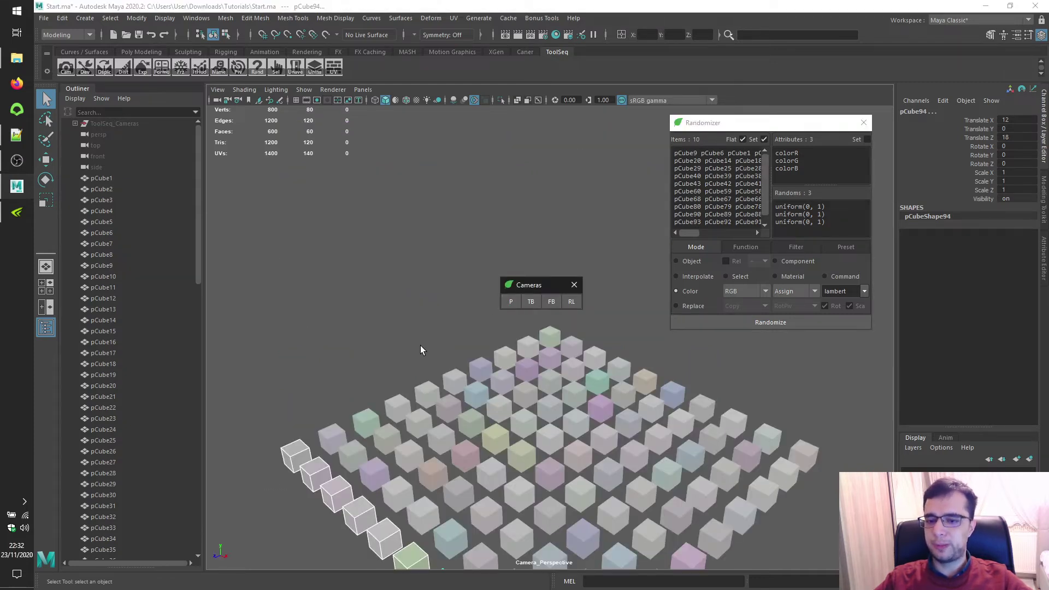
Move the Cameras window away from the cubes and repeatedly randomize the RGB colors of the ten row sets with lambert materials.
left_click_drag(538, 285, 350, 197)
left_click(807, 323)
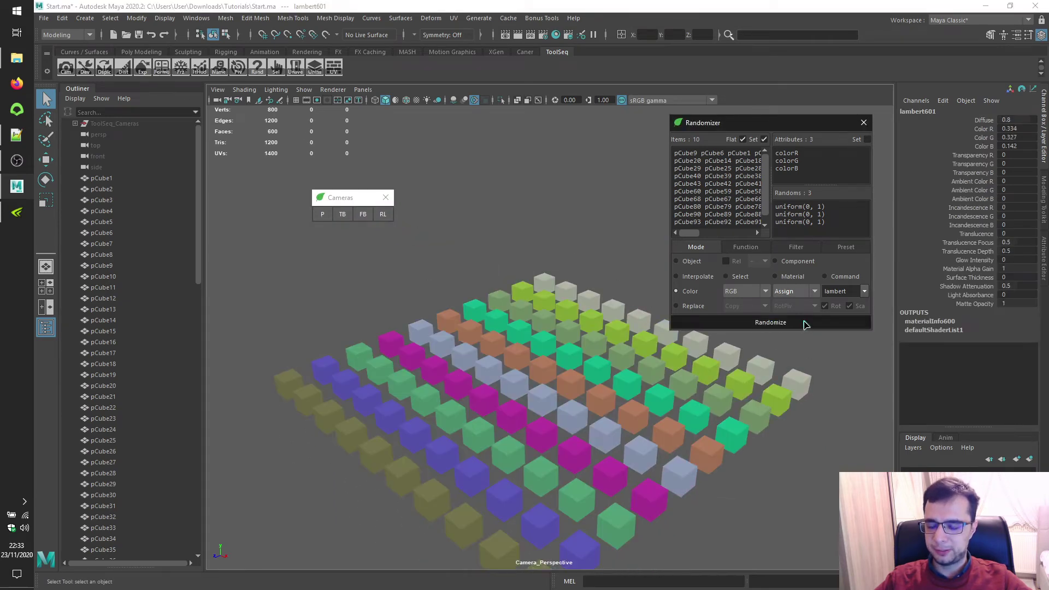
left_click(807, 324)
left_click(807, 323)
left_click(808, 324)
left_click(810, 324)
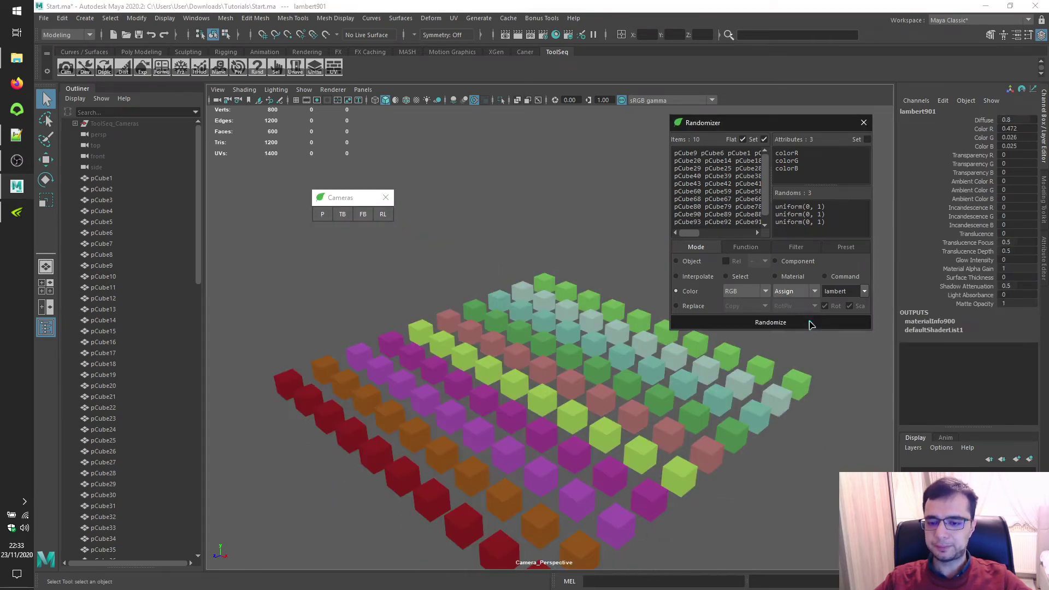
left_click(810, 325)
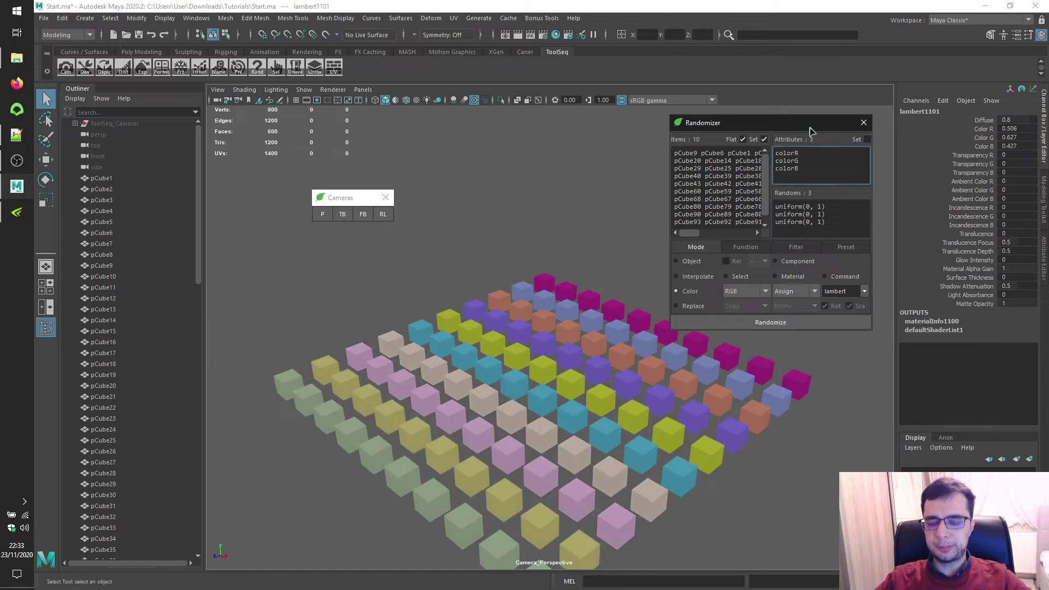
Combine colorR, colorG and colorB on one attribute line and randomize the row sets with shared channel values.
key("BackSpace")
left_click(775, 161)
key("BackSpace")
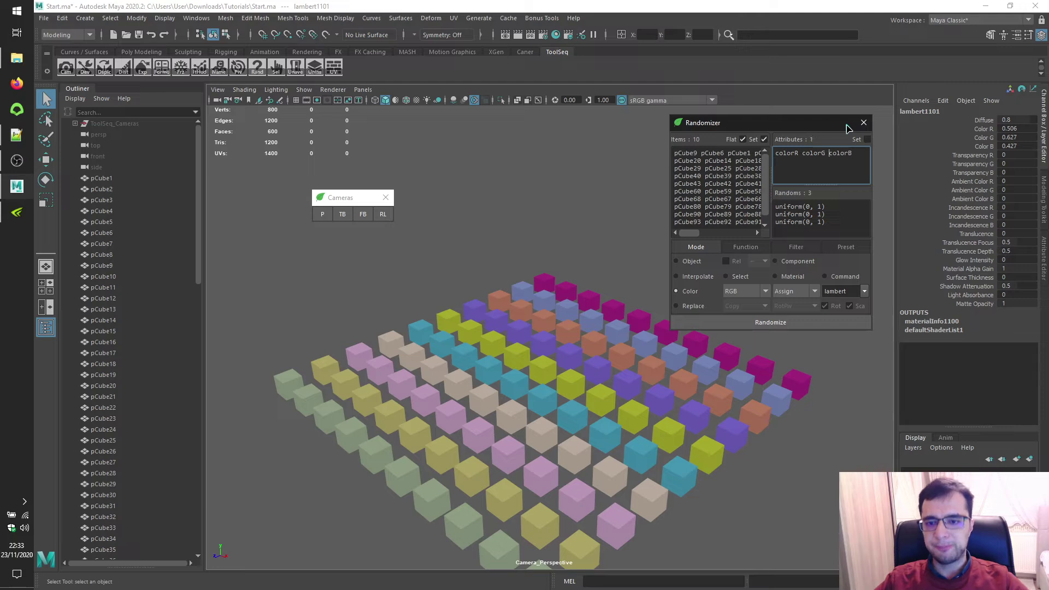
left_click(813, 325)
left_click(813, 325)
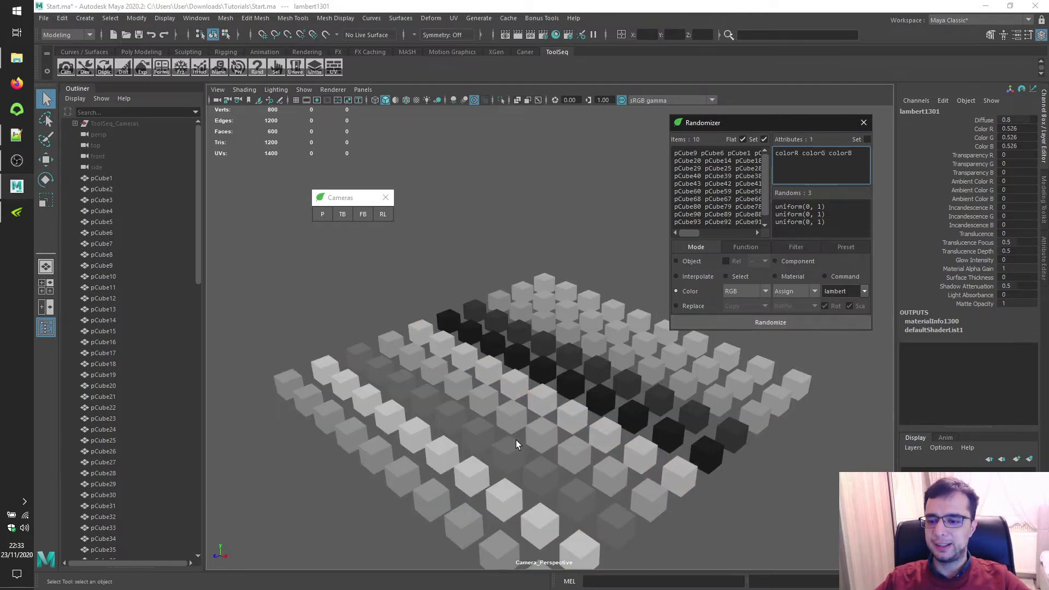
left_click_drag(510, 432, 519, 350, "alt")
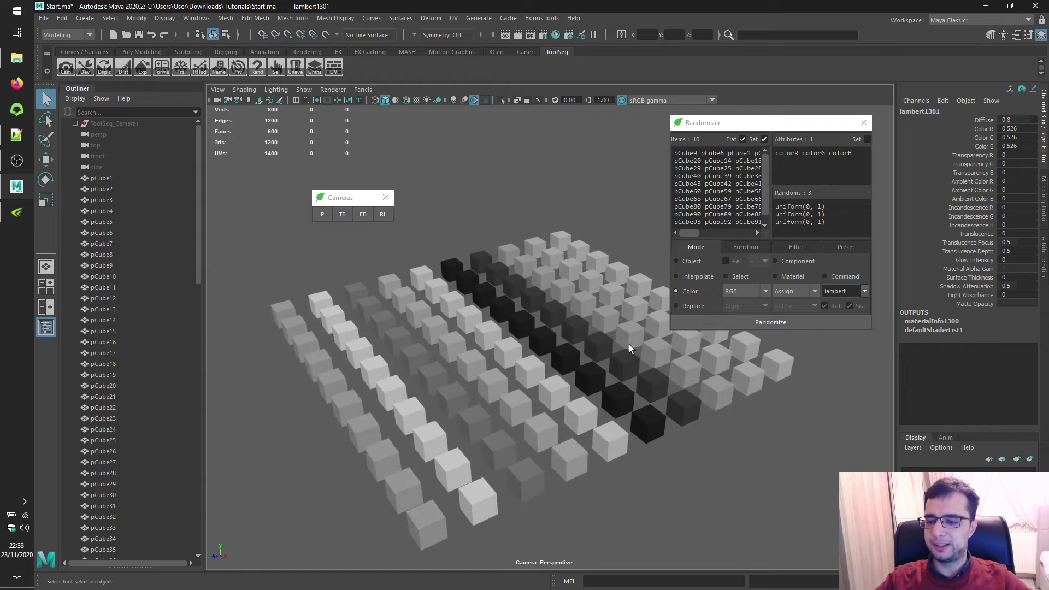
left_click(693, 323)
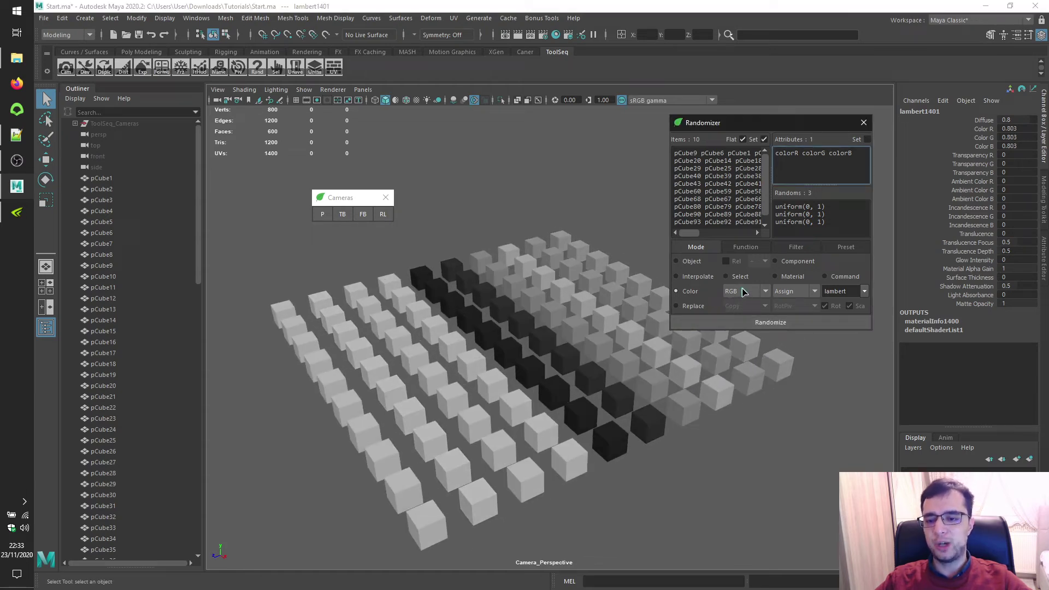
left_click(743, 293)
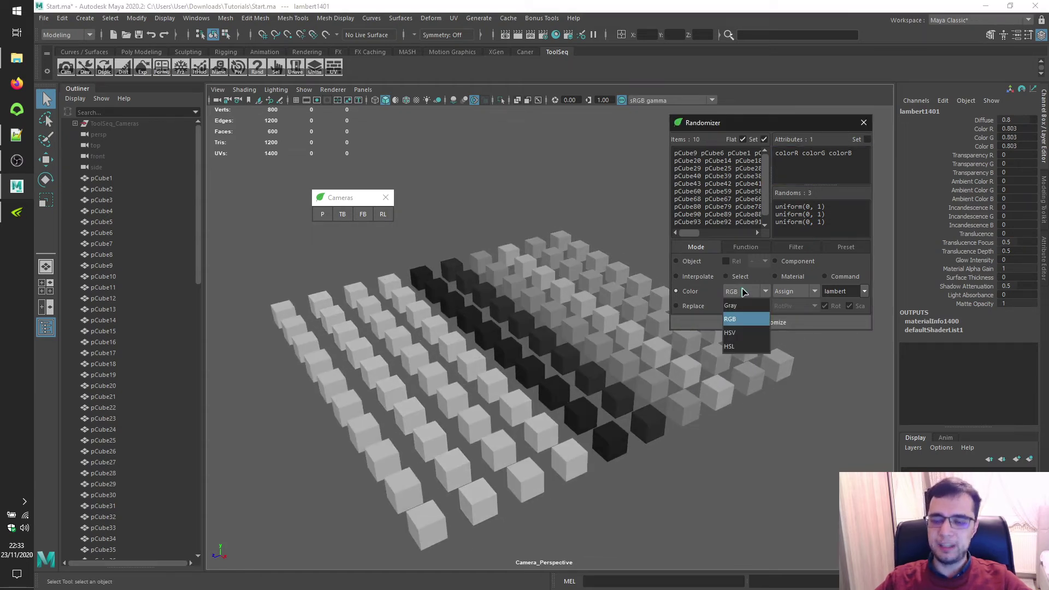
left_click(743, 292)
left_click(792, 154)
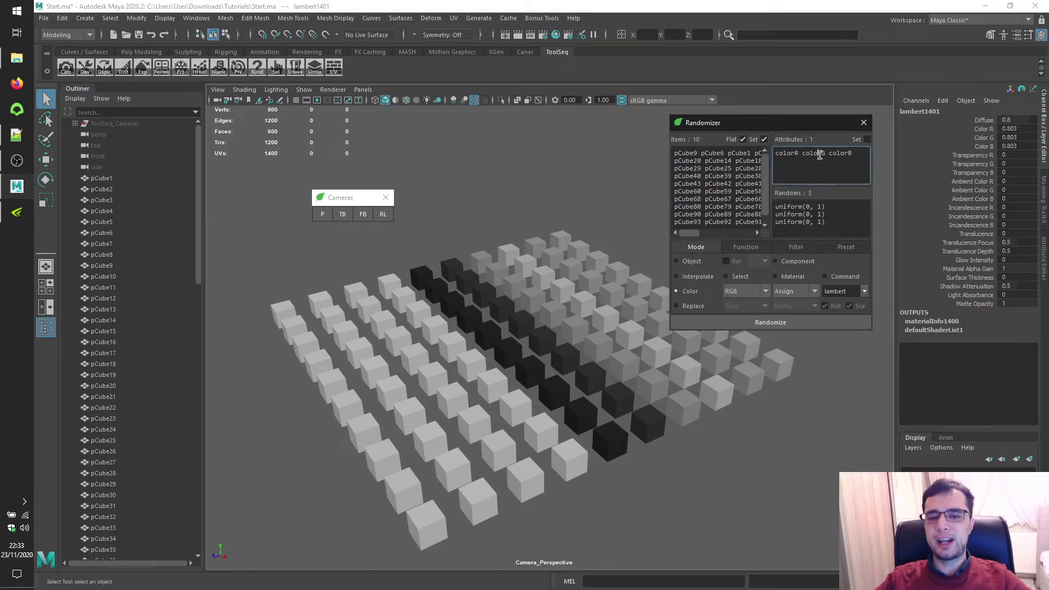
double_click(840, 154)
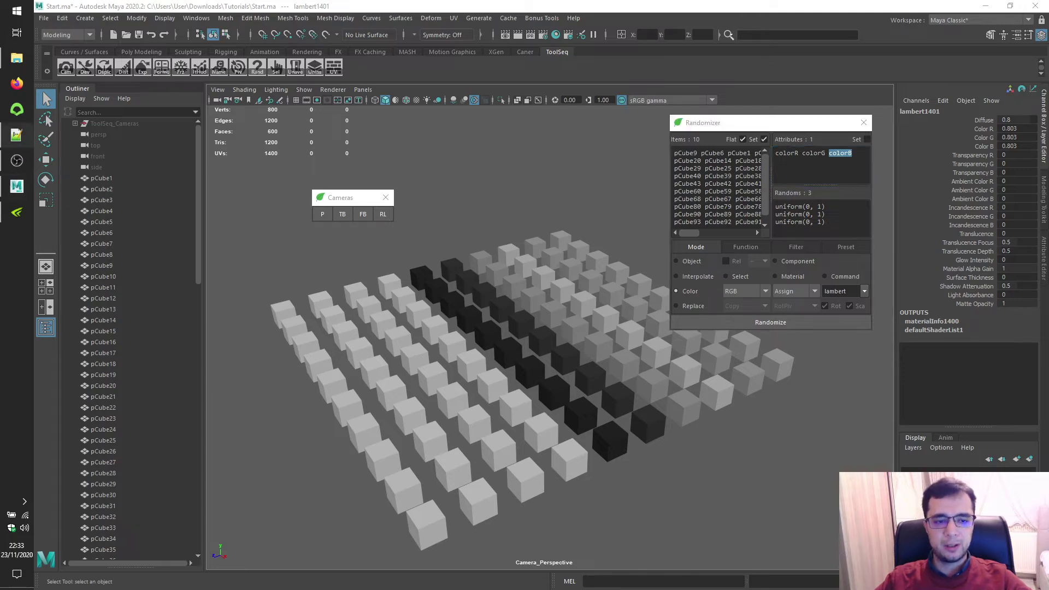
Switch the Randomizer to Replace mode and examine its Copy/Instance and RotPiv/ScaPiv options.
left_click(690, 307)
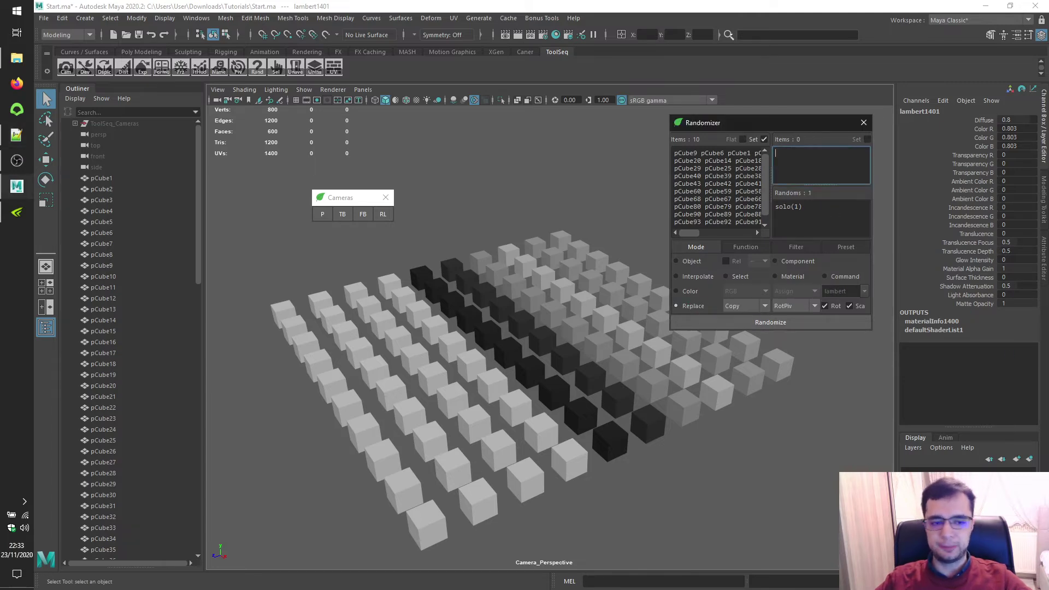
key("alt+Tab")
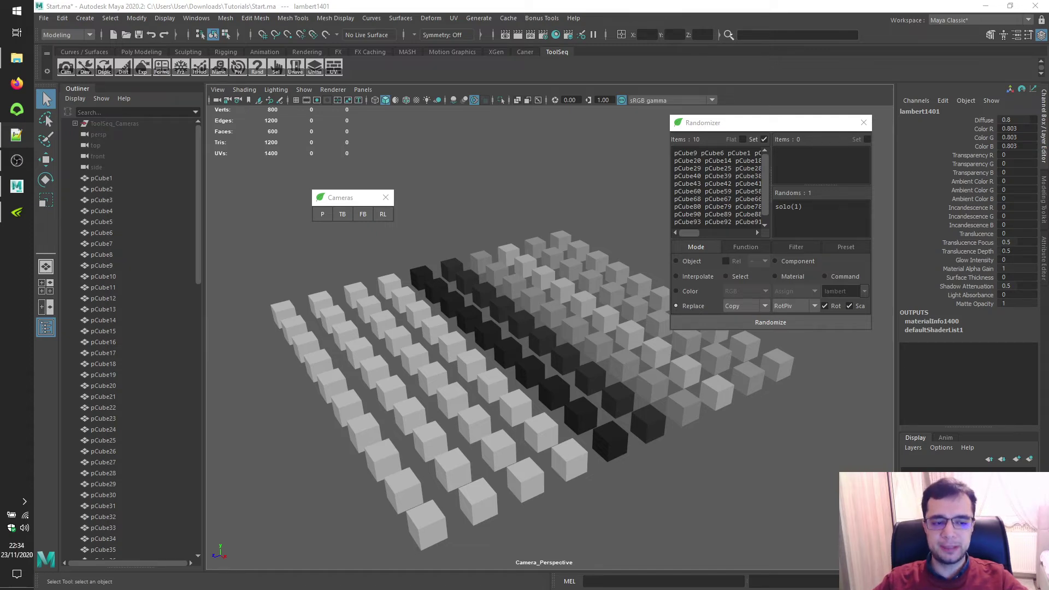
left_click(744, 306)
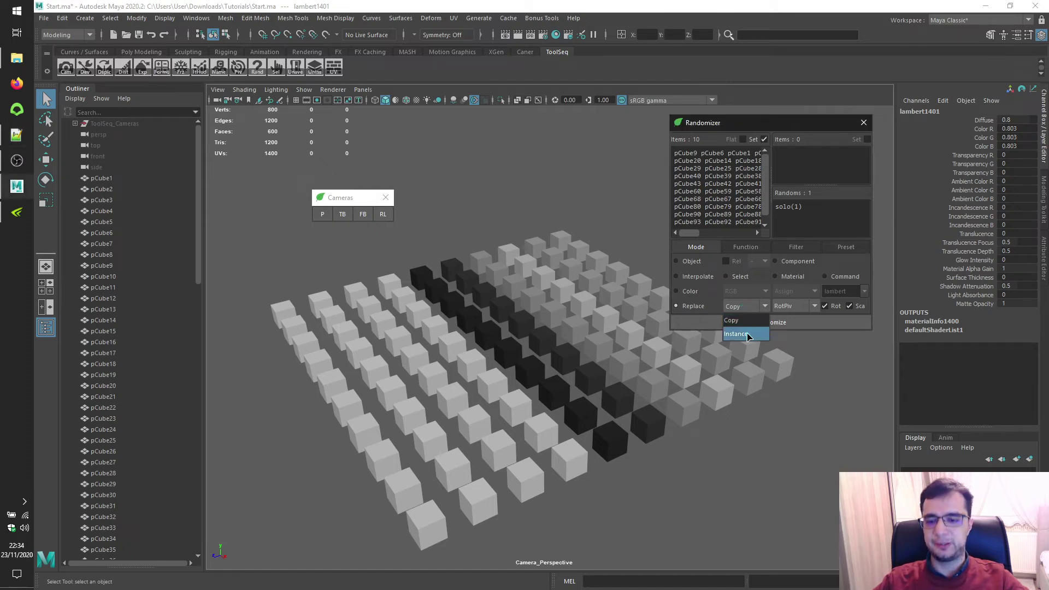
key("alt+Tab")
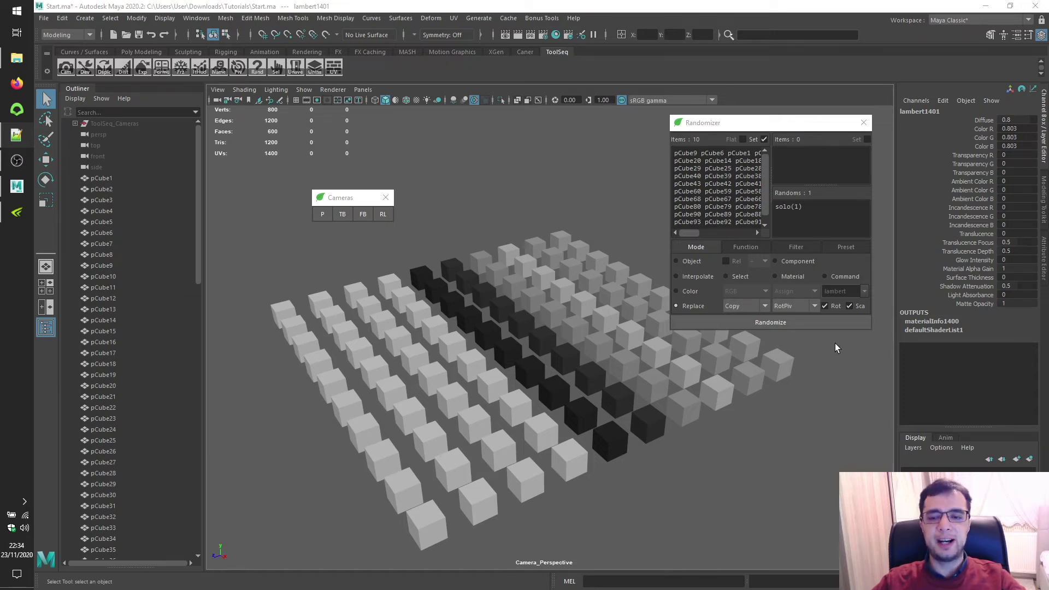
left_click(799, 312)
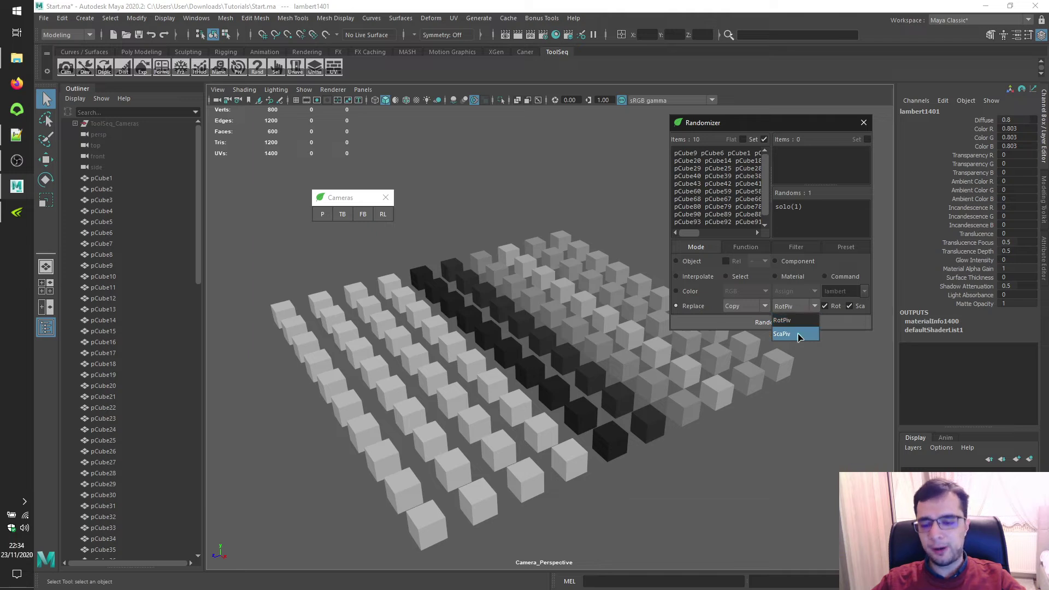
key("alt+Tab")
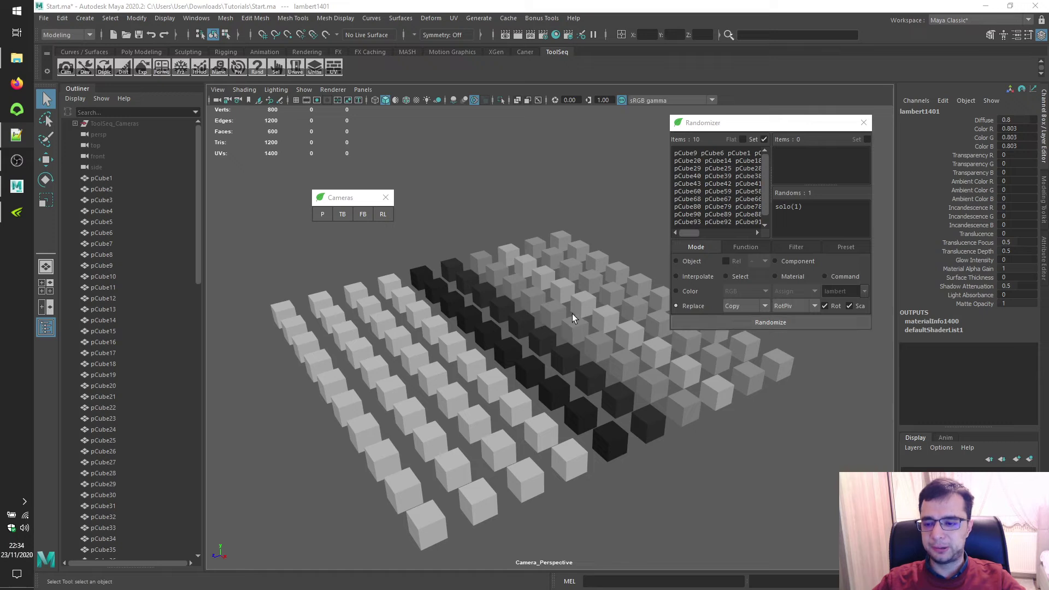
Set the Randomizer to Object mode and enter rx, ry and rz as separate attributes.
left_click_drag(506, 243, 481, 276, "alt")
left_click(676, 261)
left_click(810, 154)
type("ry")
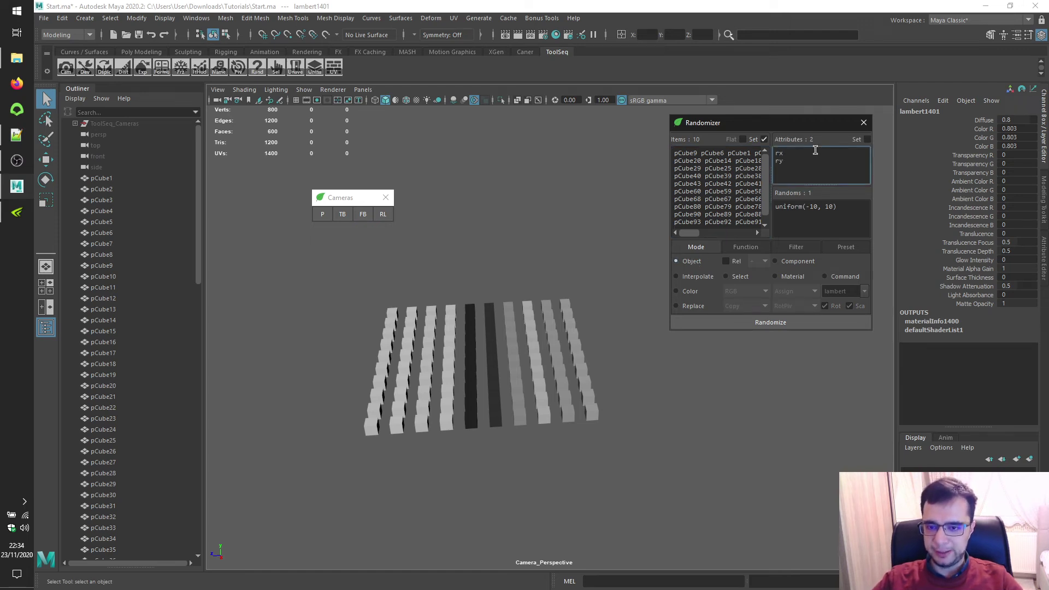
type("x ry rz")
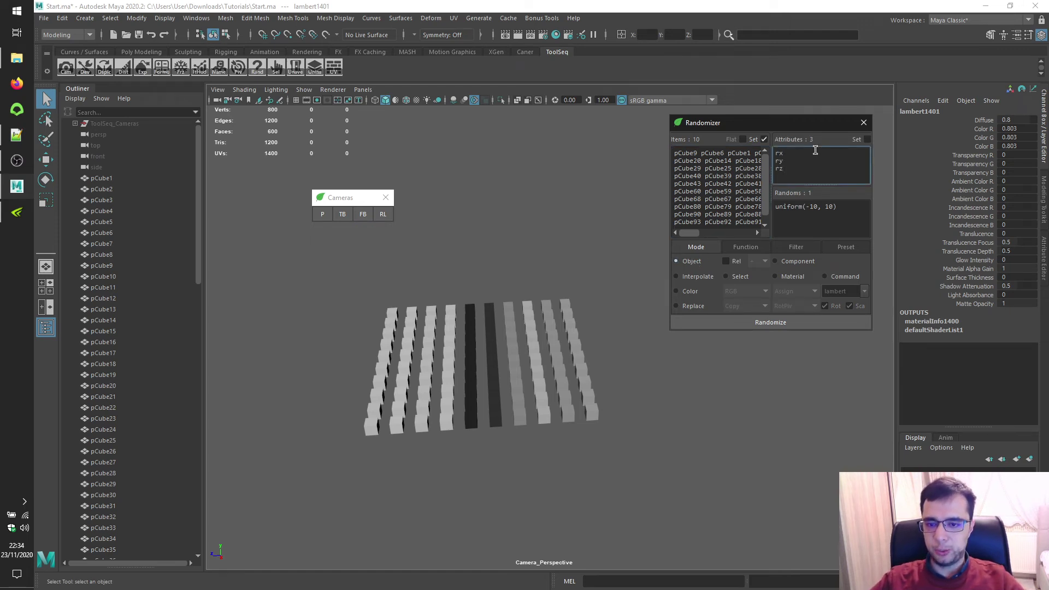
Set the random function to uniform(-90, 90) and randomize the rotation of the cube row sets.
double_click(814, 206)
type("90")
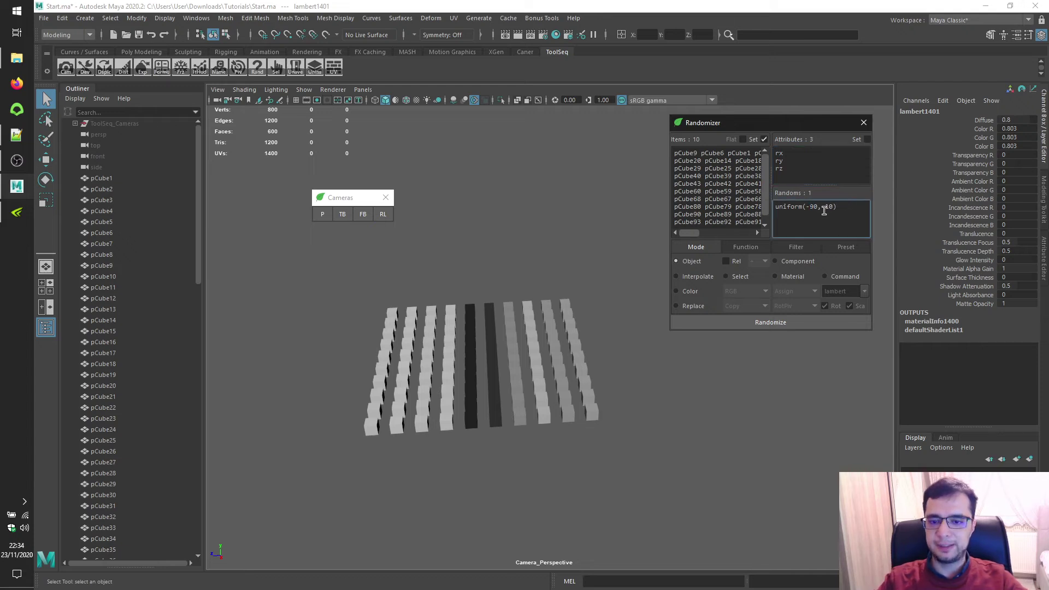
double_click(829, 207)
type("90")
left_click(787, 322)
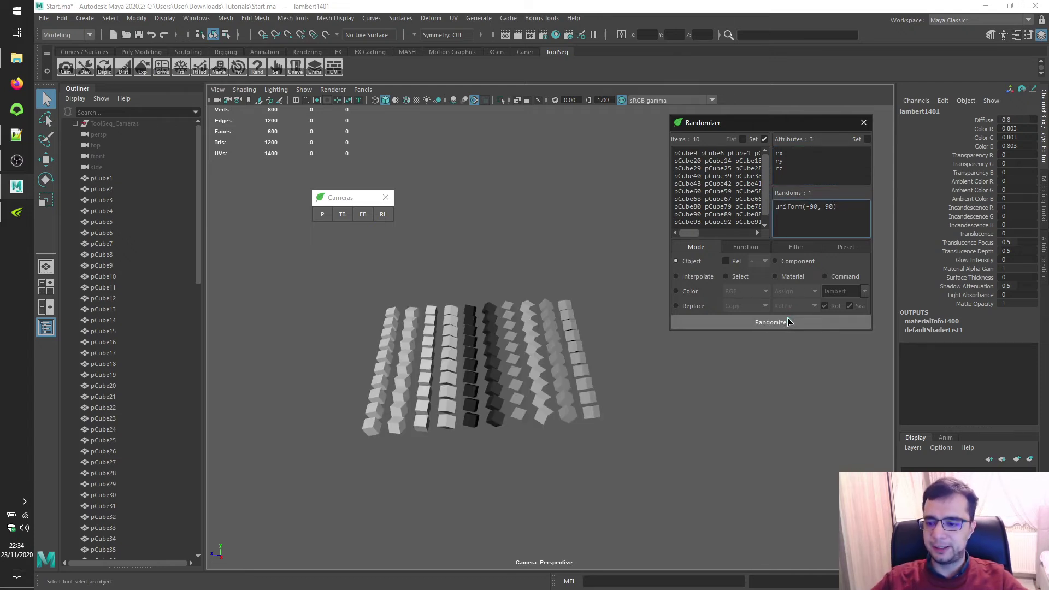
scroll(487, 265, "up", 3)
left_click_drag(444, 265, 491, 284, "alt")
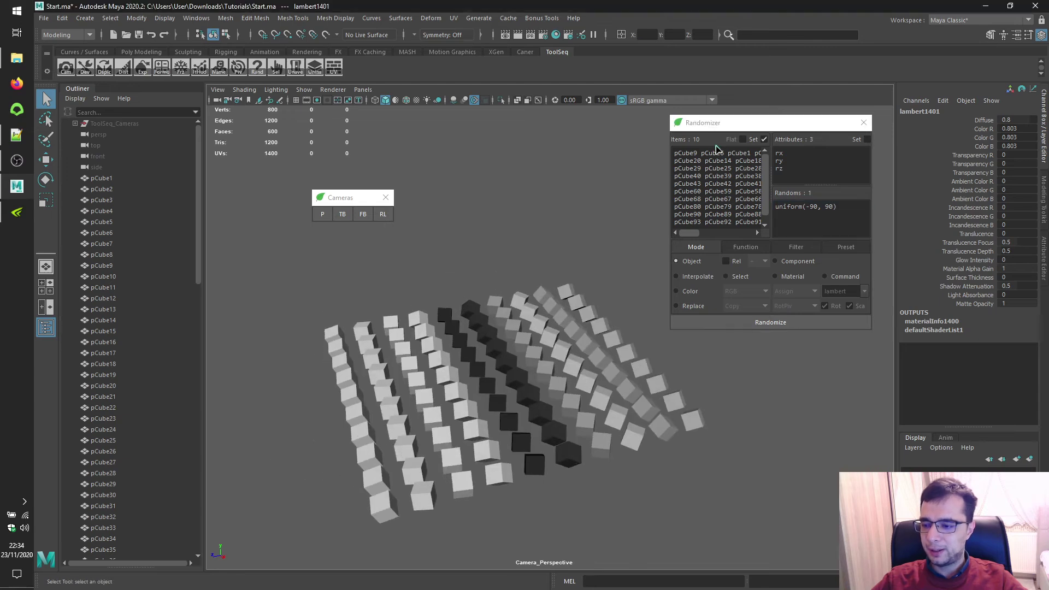
Disable the items' Set option, load all the cubes as individual items and randomize their rotations.
left_click(764, 139)
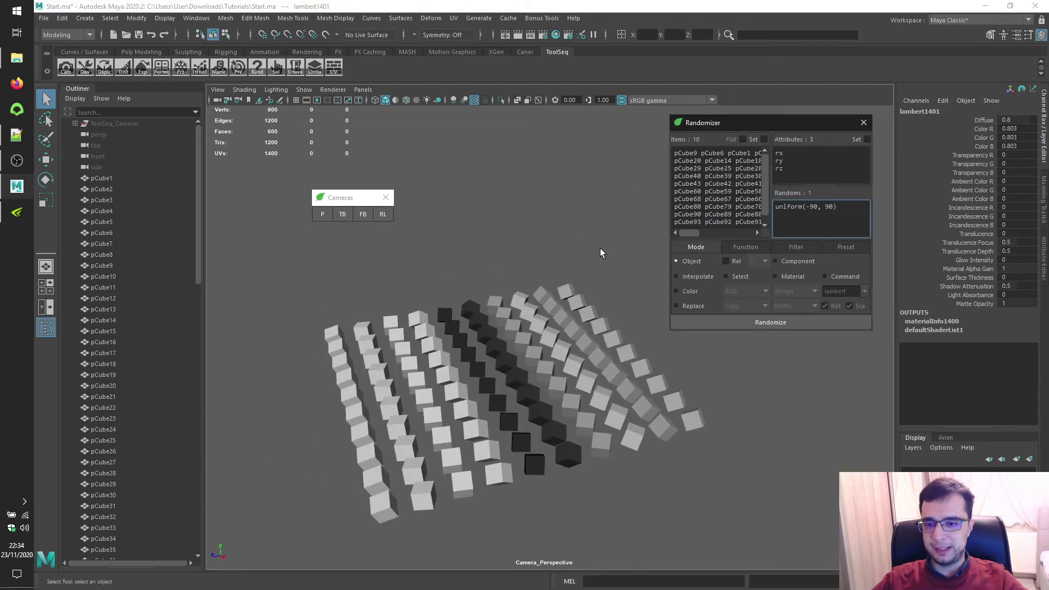
scroll(600, 252, "down", 3)
left_click_drag(327, 303, 732, 526)
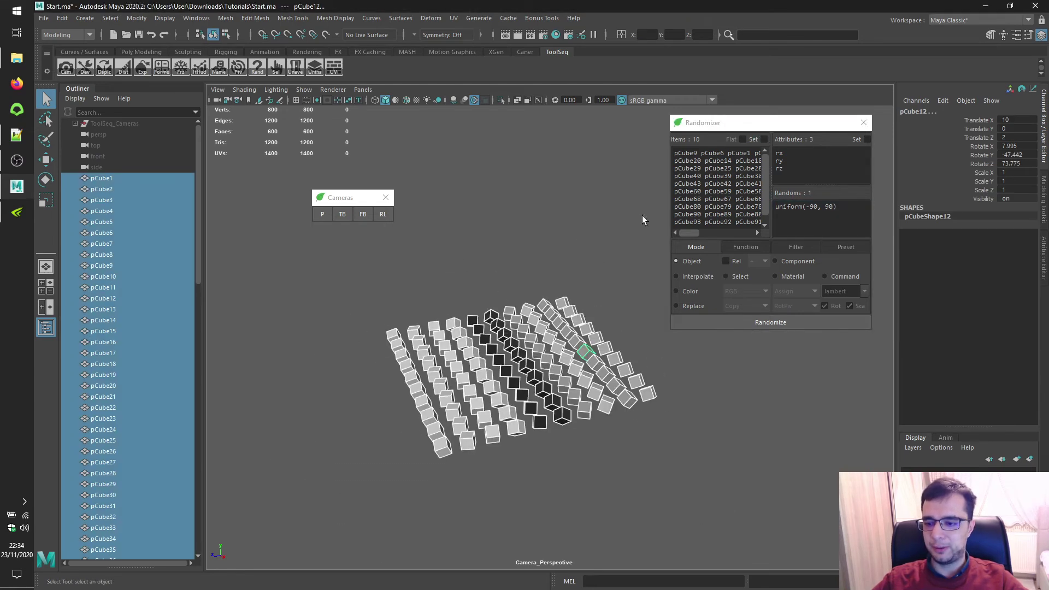
left_click(770, 322)
scroll(605, 253, "up", 3)
Replace the attributes with sx, sy and sz, set the function to uniform(0.2, 1.6) and randomize the cubes' scale.
left_click(784, 149)
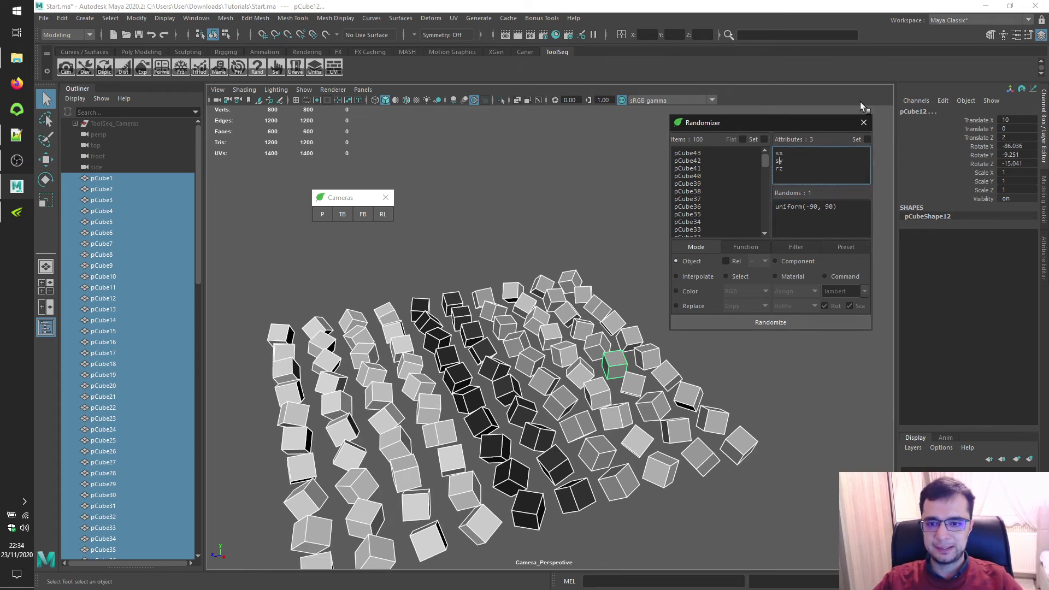
key("Down")
key("BackSpace")
type("s")
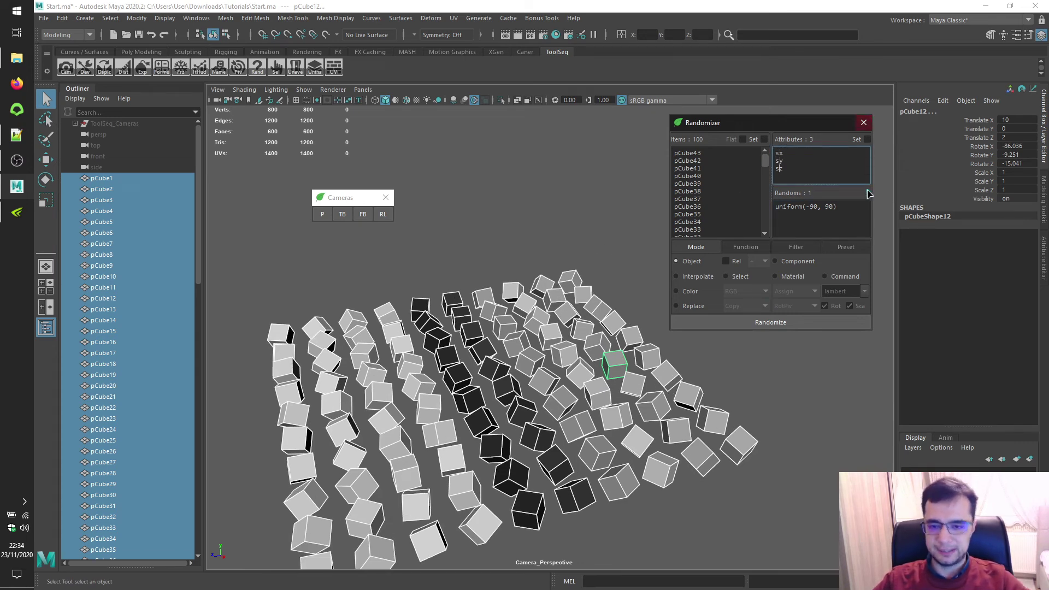
left_click(813, 205)
key("BackSpace")
key("BackSpace")
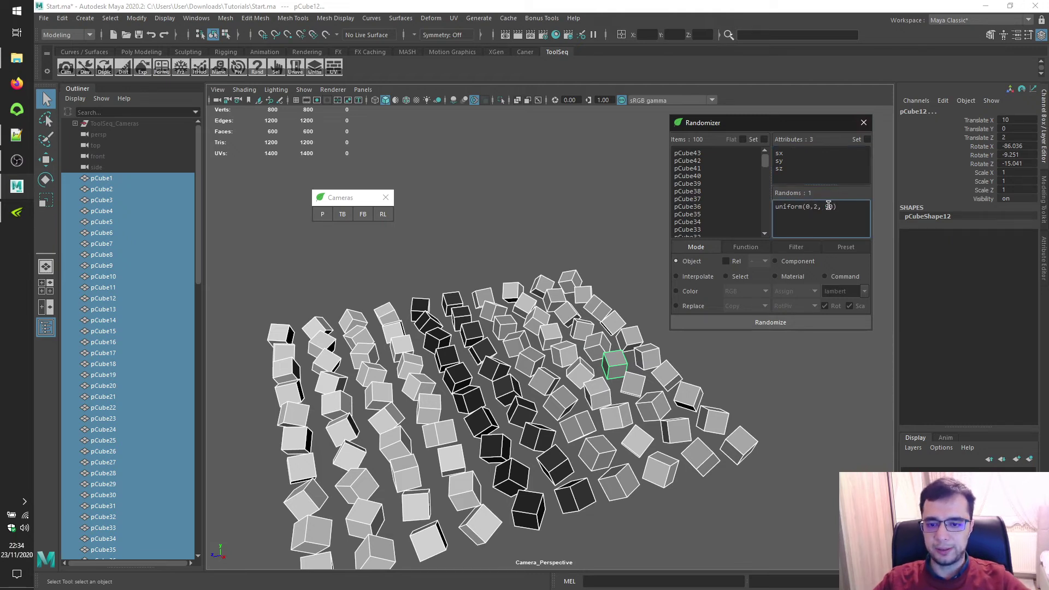
double_click(829, 206)
type("1.6")
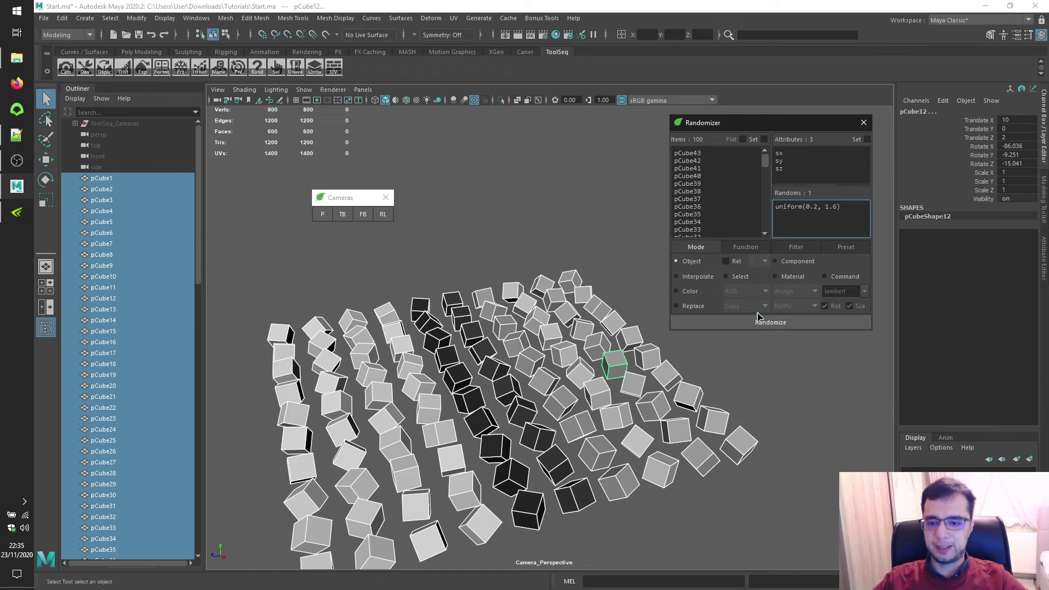
left_click(759, 320)
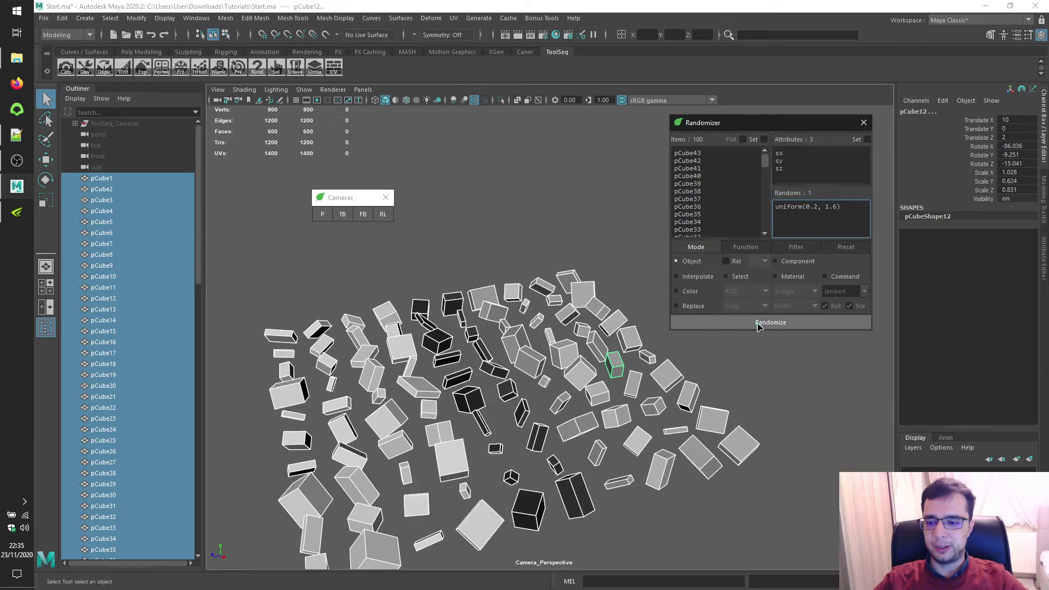
Switch the Randomizer to Replace mode, create a polygon cube and place it beside the grid at about -7 in Z.
left_click(690, 307)
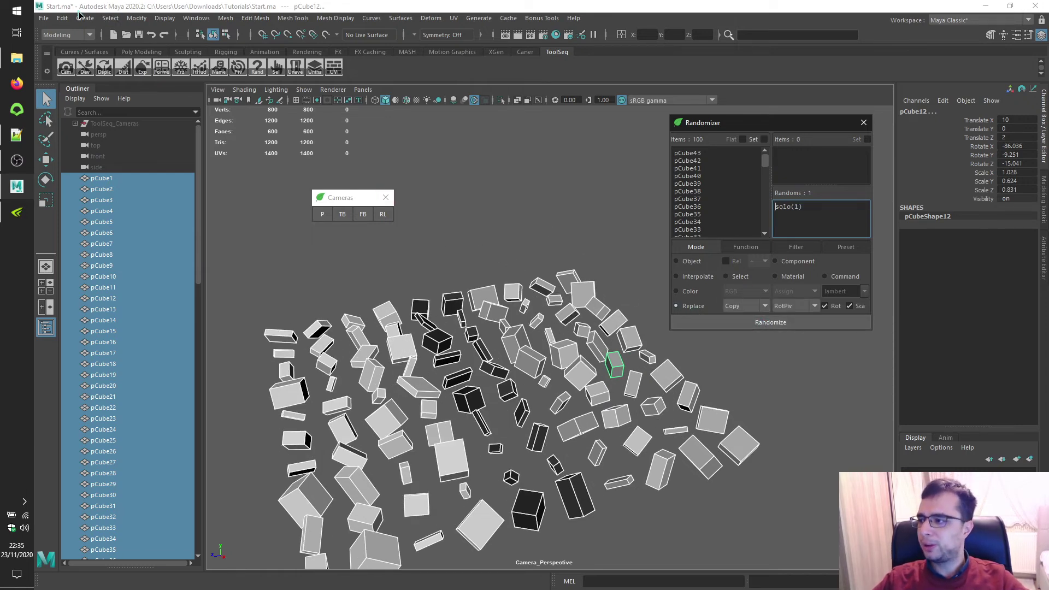
left_click(84, 18)
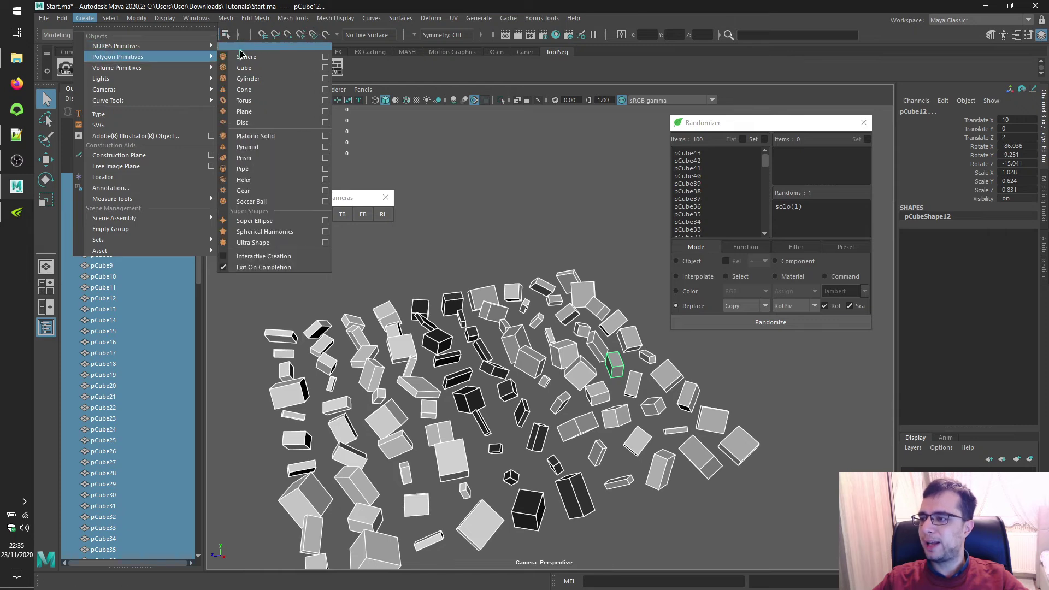
left_click(262, 35)
left_click(271, 64)
left_click_drag(475, 232, 604, 331, "alt")
key("w")
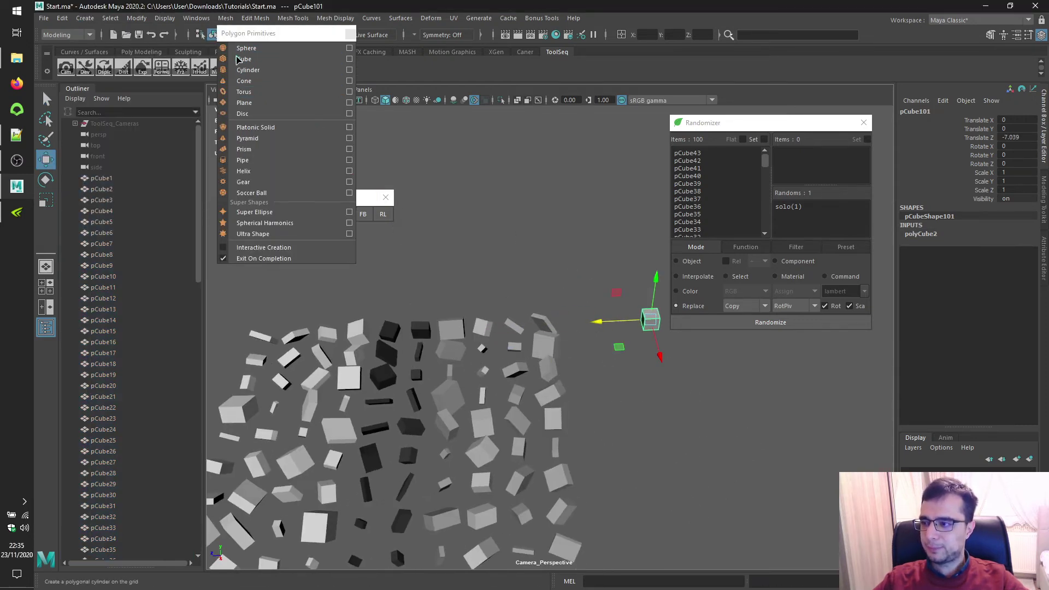
Create a polygon cylinder and a cone and line them up beyond the new cube, the cone at about -13.2 in Z.
left_click(249, 69)
left_click_drag(504, 329, 643, 328)
middle_click_drag(400, 309, 193, 344, "alt")
left_click(244, 81)
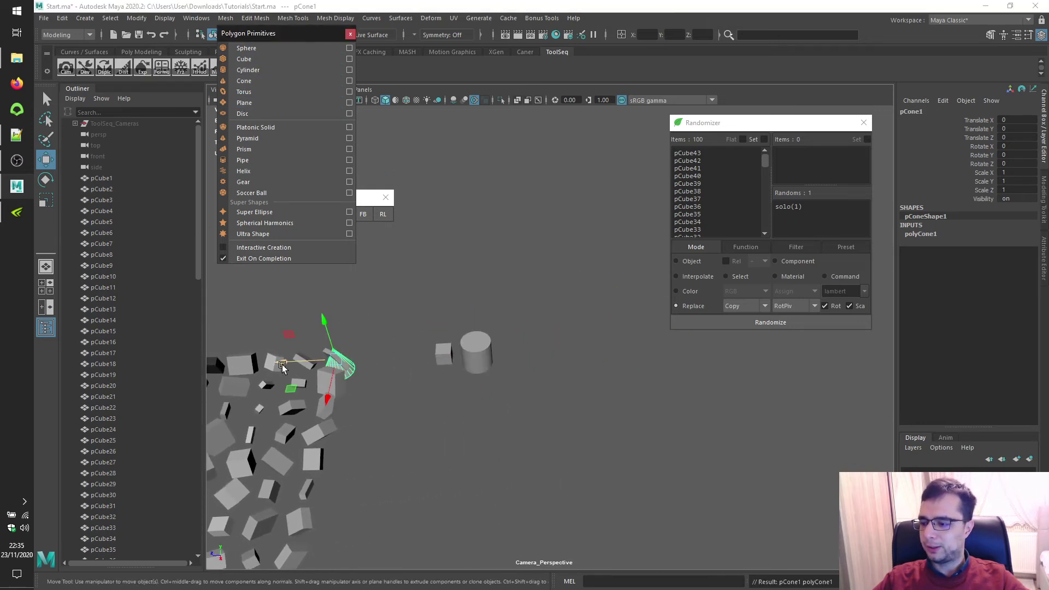
left_click_drag(289, 364, 491, 354)
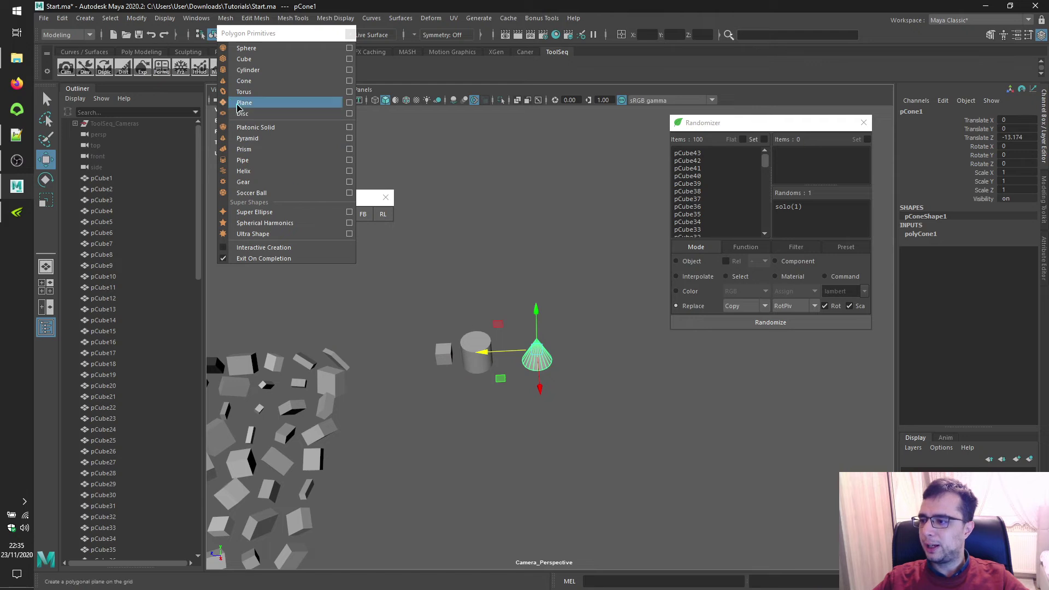
Create a polygon torus and a pipe and line them up beyond the cone, the pipe at about -20.2 in Z.
left_click(244, 91)
left_click_drag(296, 379, 534, 356)
left_click(268, 165)
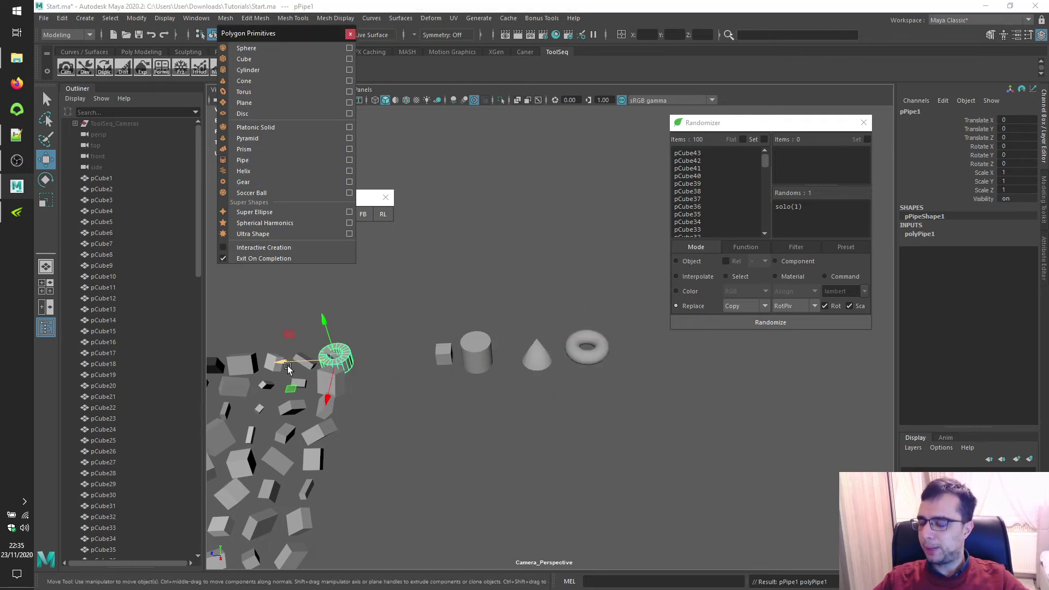
left_click_drag(285, 365, 591, 361)
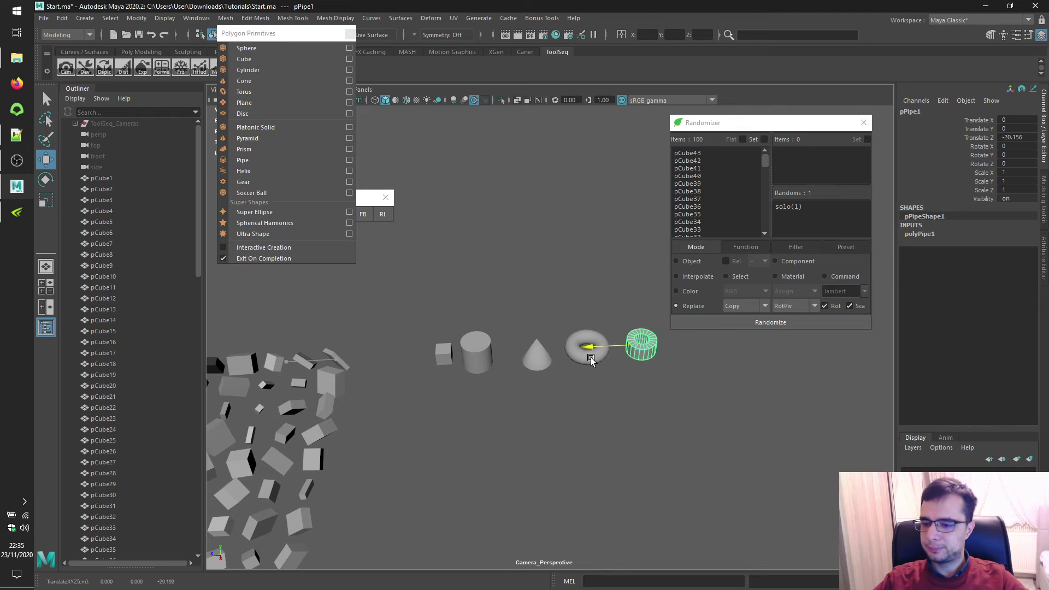
Create a polygon helix at about -23.3 in Z at the end of the row and close the detached primitives list.
left_click(246, 171)
left_click_drag(304, 366, 655, 347)
left_click(349, 34)
left_click_drag(420, 274, 455, 254, "alt")
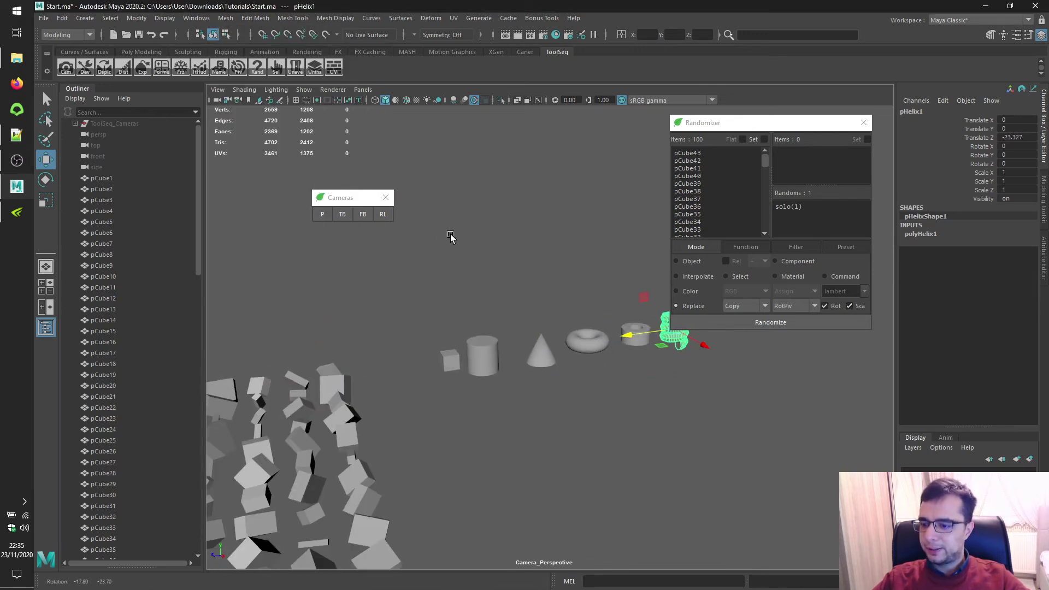
Scale the vertices of the source cylinder and the cone to bring them closer to the cube's size.
left_click(485, 371)
key("F9")
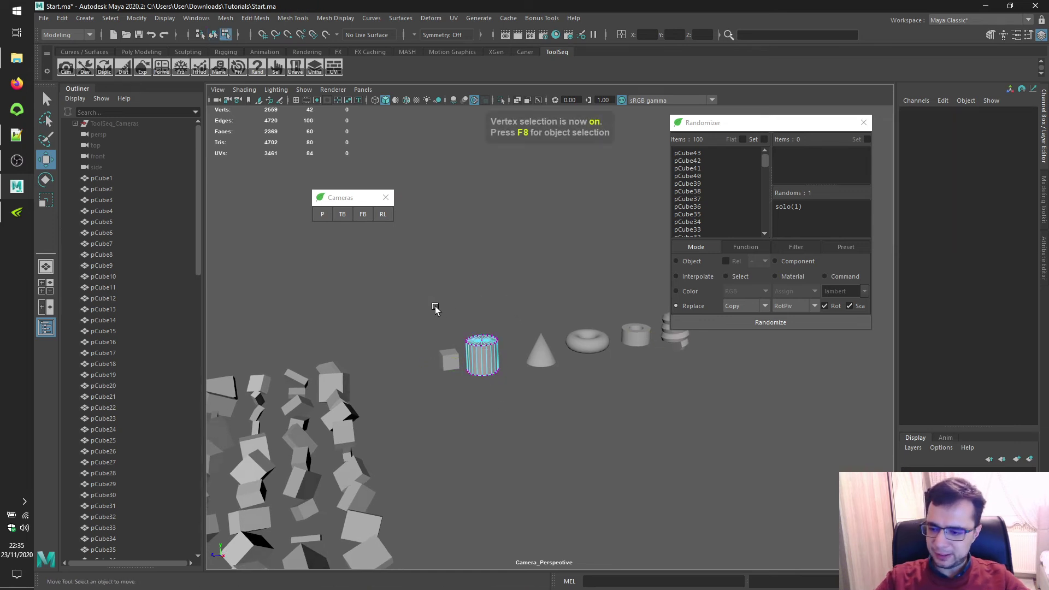
left_click_drag(438, 309, 530, 400)
mouse_move(475, 365)
left_mouse_down()
mouse_move(483, 360)
mouse_move(477, 371)
left_mouse_up()
key("r")
left_click(537, 346)
left_click_drag(496, 297, 576, 389)
left_click_drag(541, 349, 538, 358)
Scale down the helix's vertices to about 0.71 after adjusting the torus and pipe vertices, and return to object selection.
left_click_drag(536, 286, 581, 353)
key("ctrl+F9")
middle_click_drag(614, 310, 518, 340, "alt")
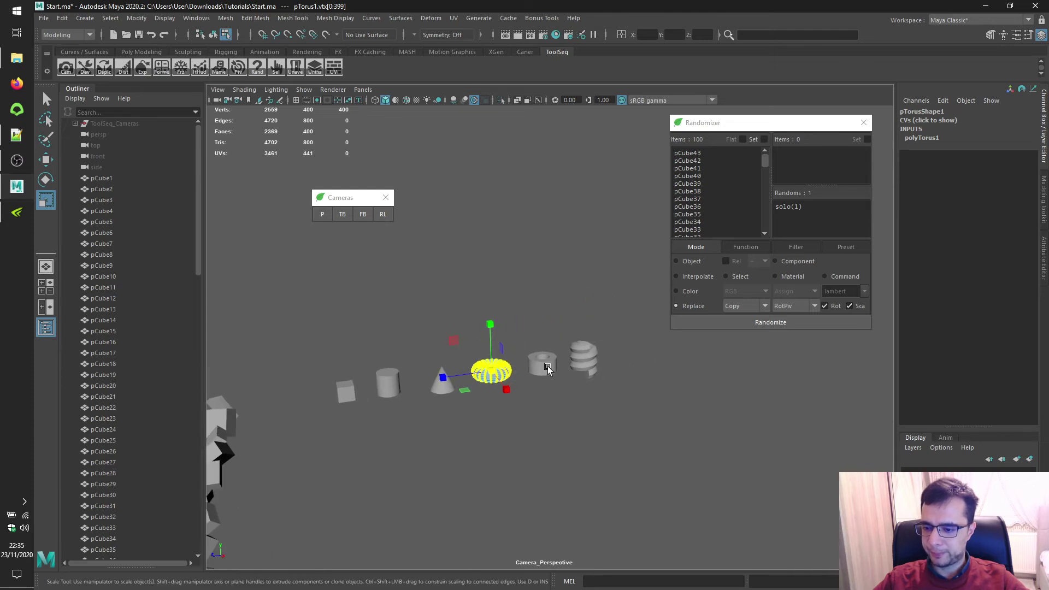
left_click(543, 364)
left_click_drag(487, 287, 587, 390)
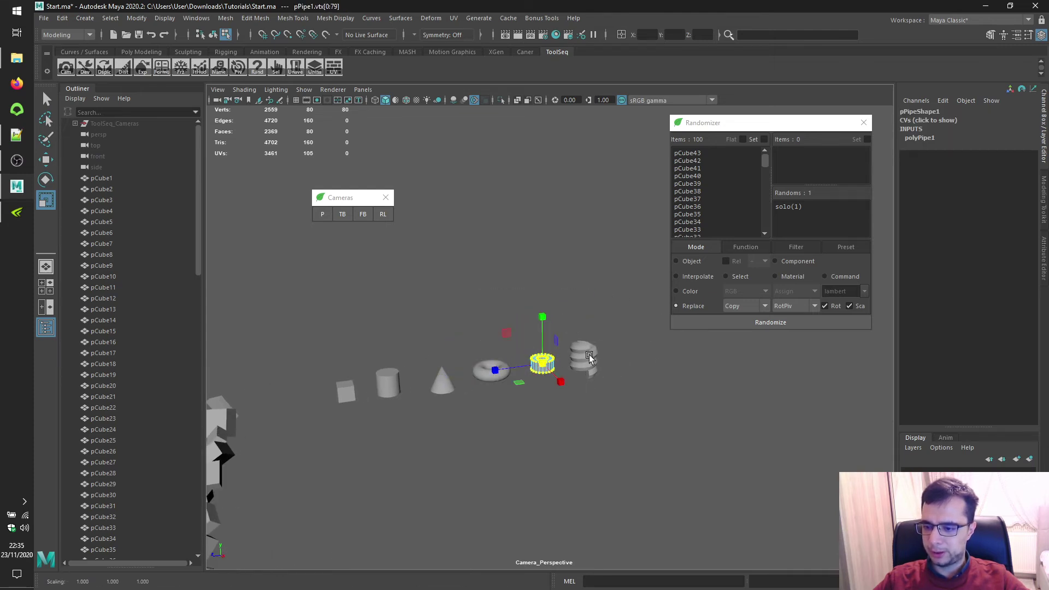
left_click_drag(539, 307, 647, 424)
key("ctrl+F9")
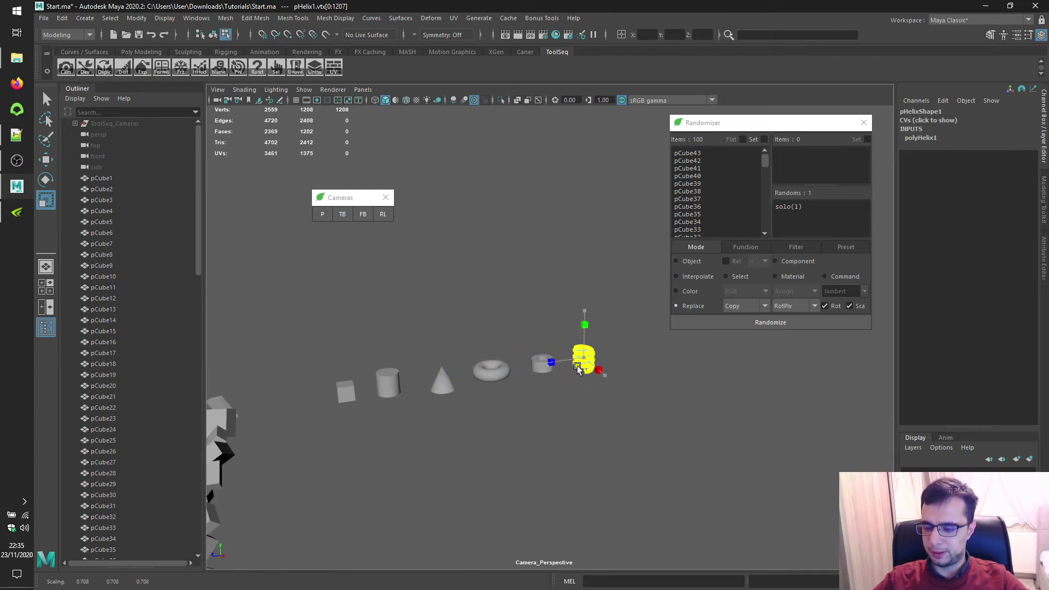
key("q")
key("F8")
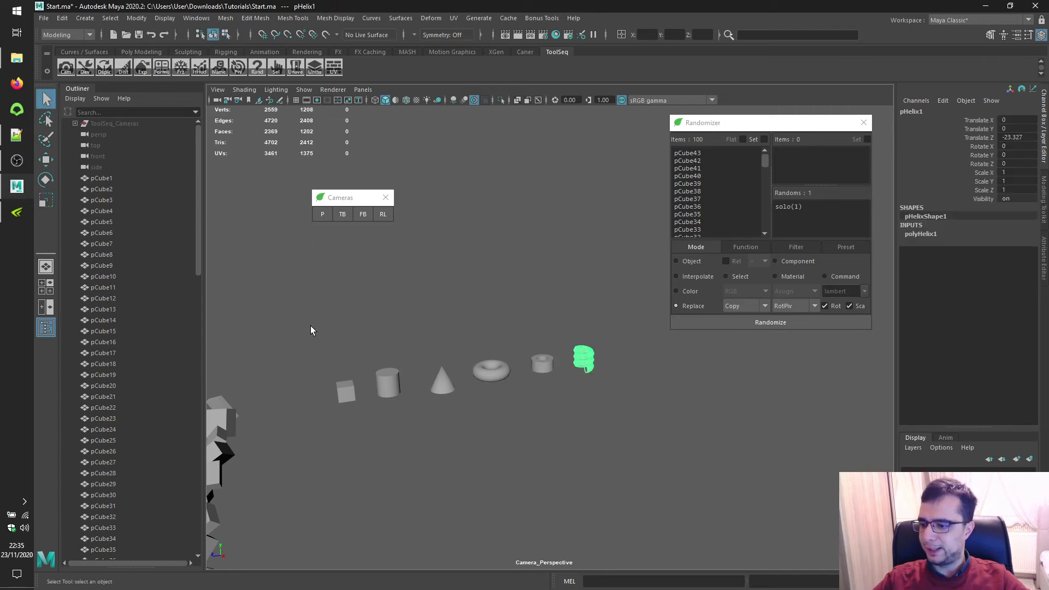
Load the six source primitives as the Randomizer's replacement items, set the randoms expression to solo(100) and deselect everything.
left_click(818, 141)
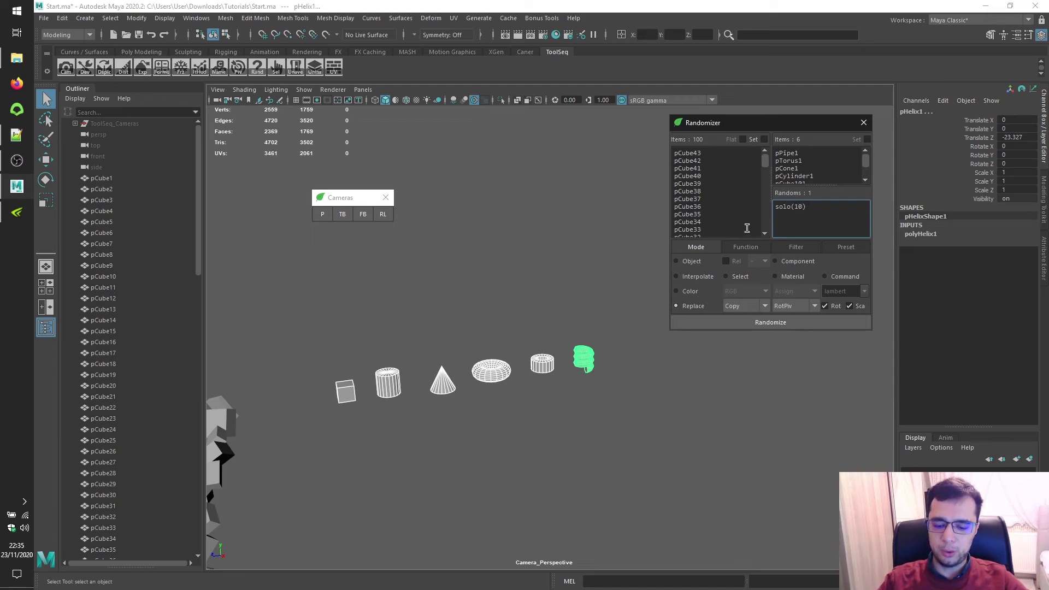
type("0")
scroll(491, 291, "down", 2)
left_click(492, 294)
scroll(497, 308, "down", 4)
middle_click_drag(490, 334, 575, 284, "alt")
left_click_drag(574, 284, 475, 308, "alt")
left_click_drag(240, 269, 497, 451)
left_click_drag(470, 327, 499, 243, "alt")
left_click(613, 309)
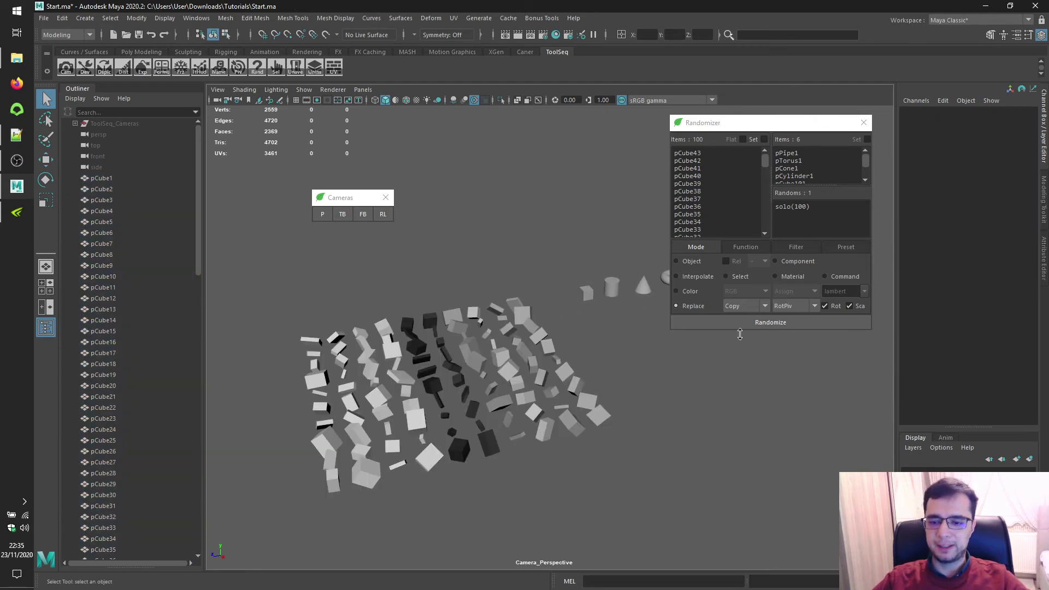
Try replacing the 100 grid cubes with random copies of the six primitives, and undo the replacement.
left_click(740, 324)
scroll(456, 395, "up", 3)
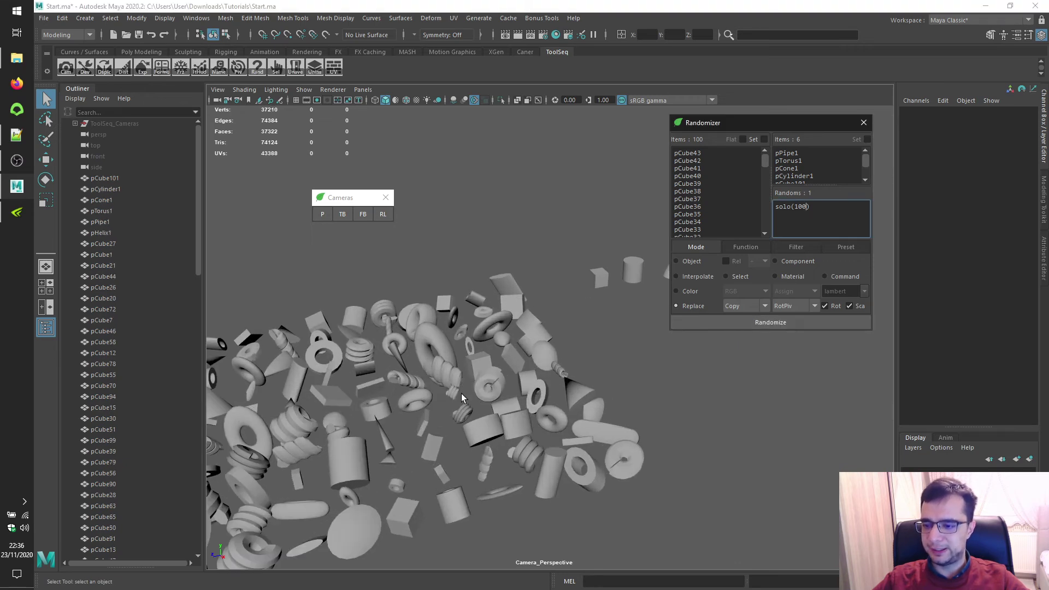
left_click_drag(456, 395, 506, 365, "alt")
scroll(490, 356, "up", 3)
scroll(491, 356, "down", 1)
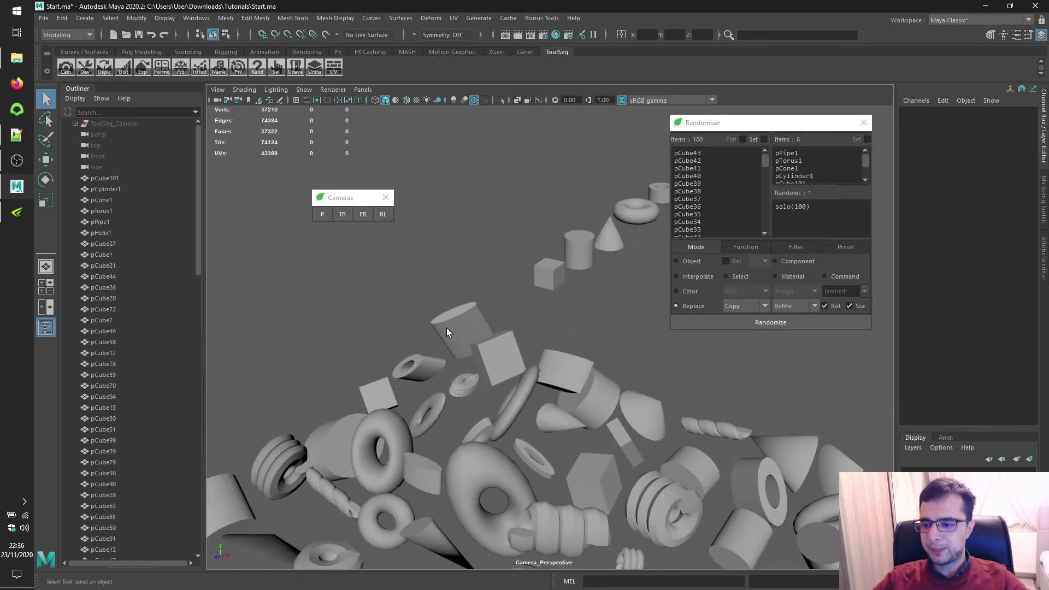
left_click(448, 328)
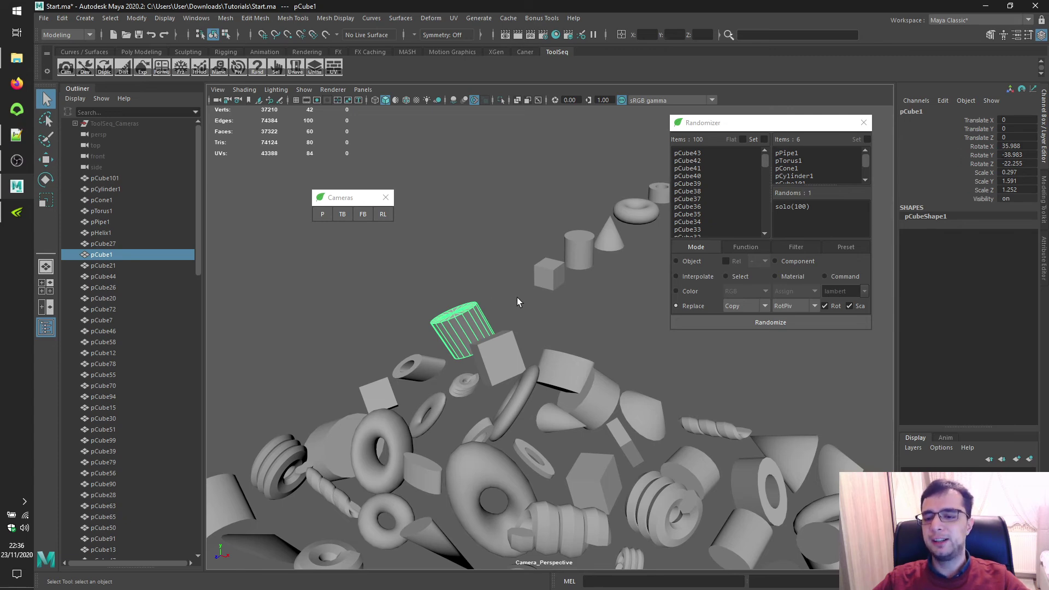
left_click_drag(522, 305, 515, 373, "alt")
key("ctrl+z")
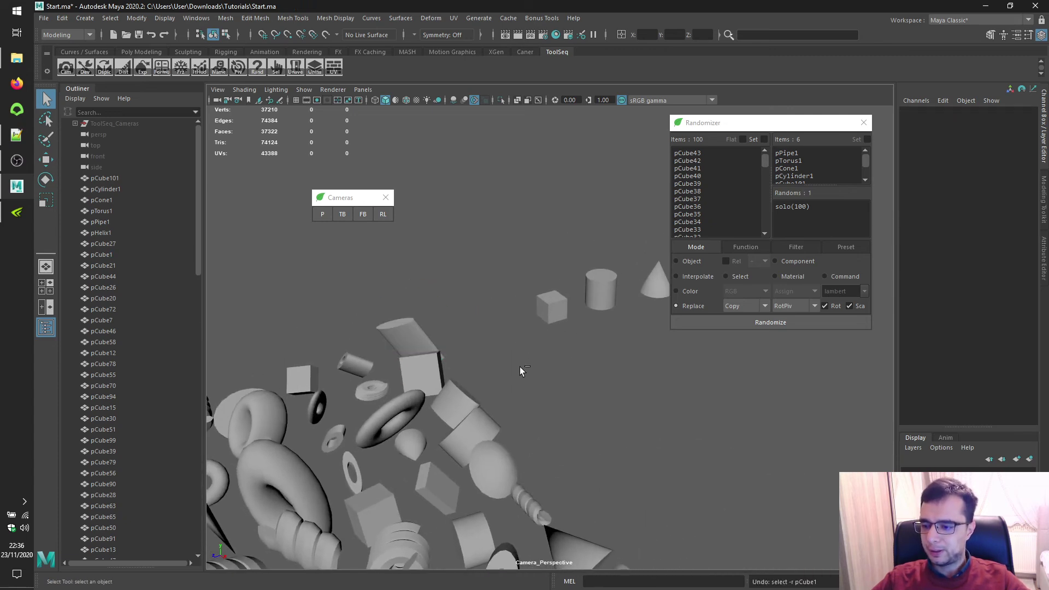
key("ctrl+z")
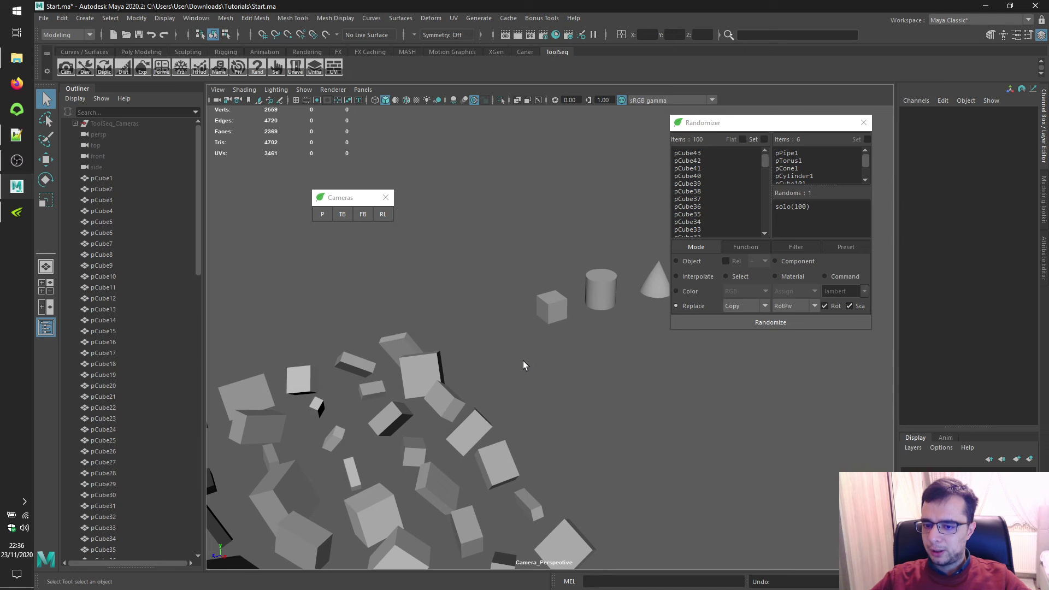
Replace the grid cubes with random instances of the primitives, and move the Randomizer window clear of the source row.
left_click(746, 306)
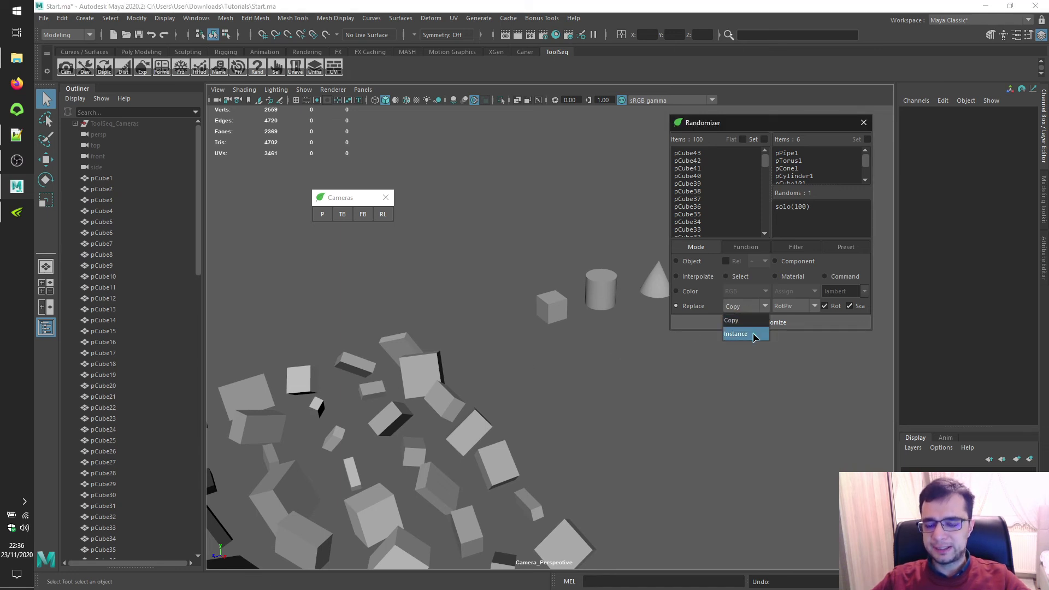
left_click(753, 335)
left_click(753, 327)
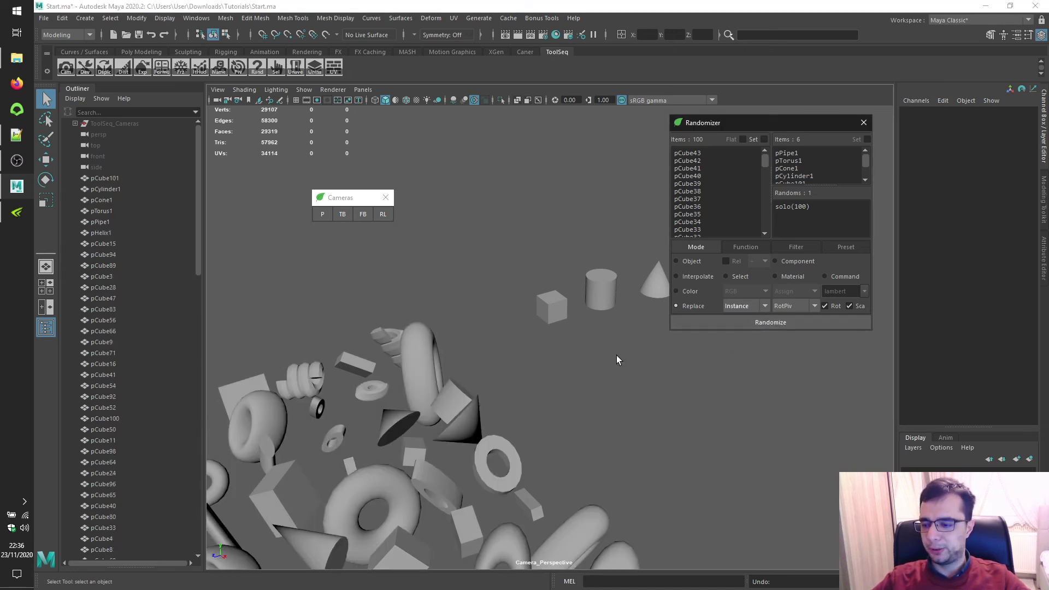
left_click_drag(617, 357, 519, 349, "alt")
left_click_drag(732, 123, 792, 358)
Try pulling an upper corner vertex of the source cube upward to test the instances, and undo the move.
left_click_drag(569, 284, 628, 272, "alt")
left_click(628, 272)
key("F8")
left_click(624, 265)
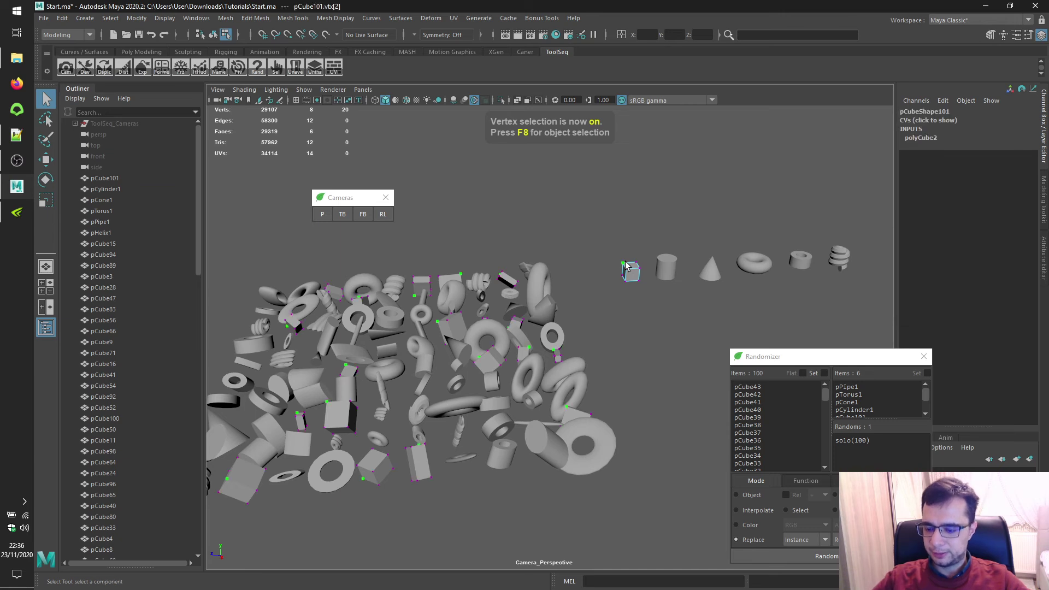
key("w")
left_click(635, 208)
key("ctrl+z")
left_click_drag(626, 223, 629, 198)
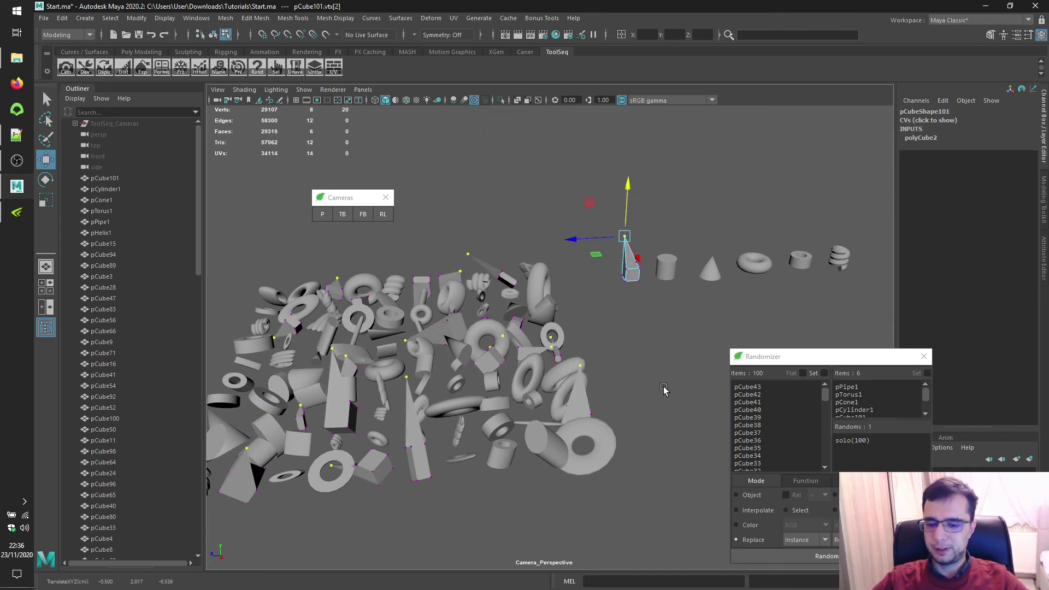
key("alt+space")
key("Escape")
key("ctrl+z")
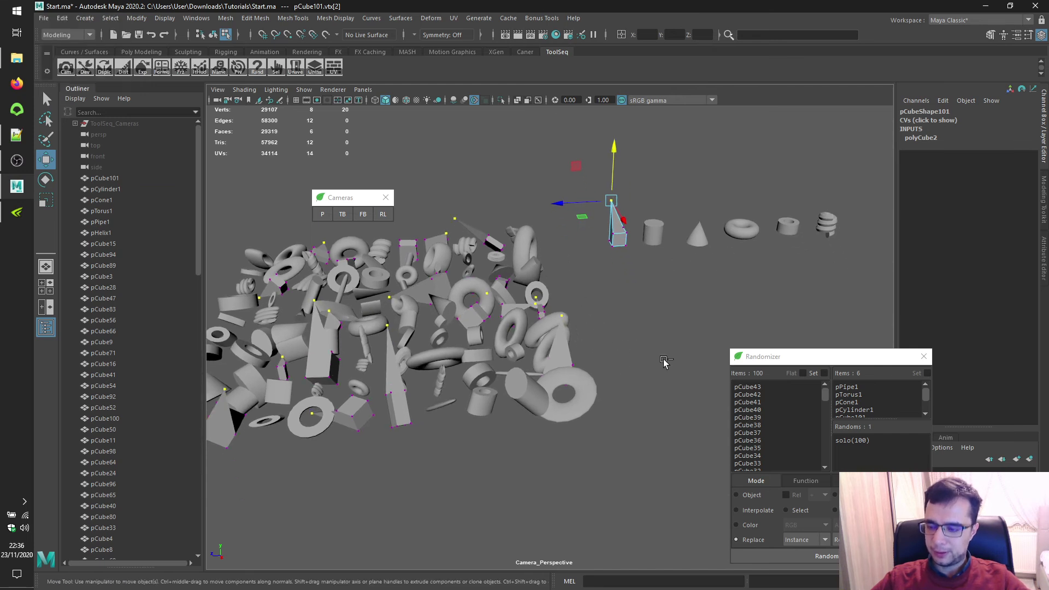
Return to object selection, switch to the top camera and place the Randomizer window beside the grid.
left_click_drag(772, 364, 691, 231)
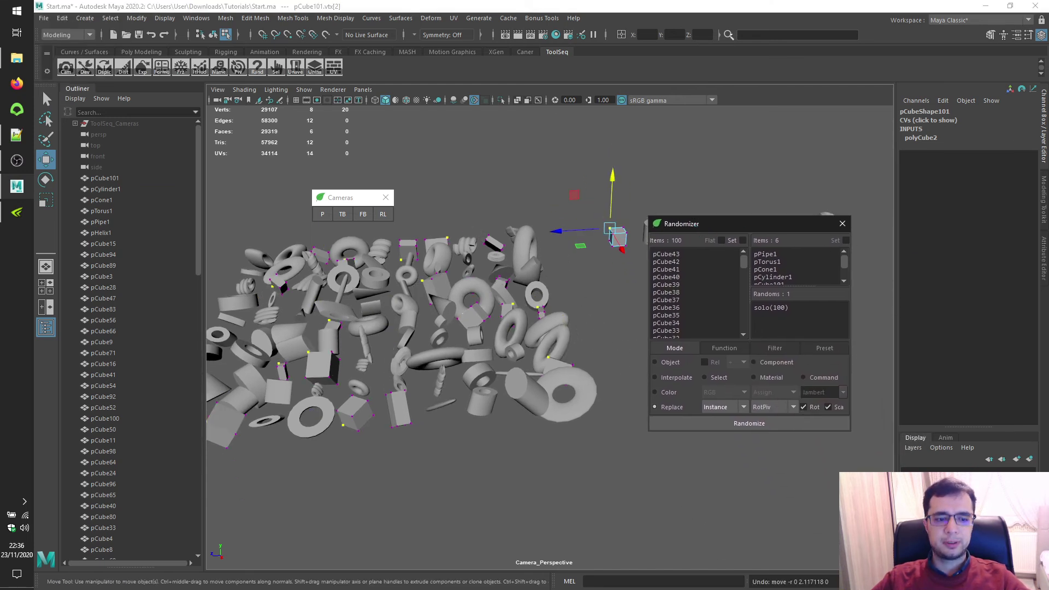
key("alt+Tab")
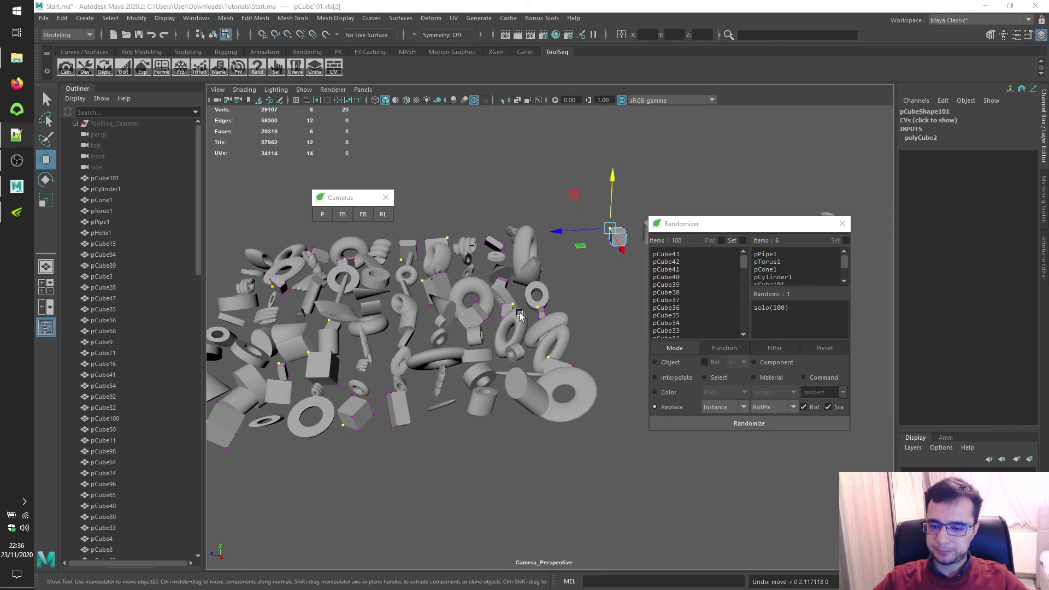
left_click(47, 94)
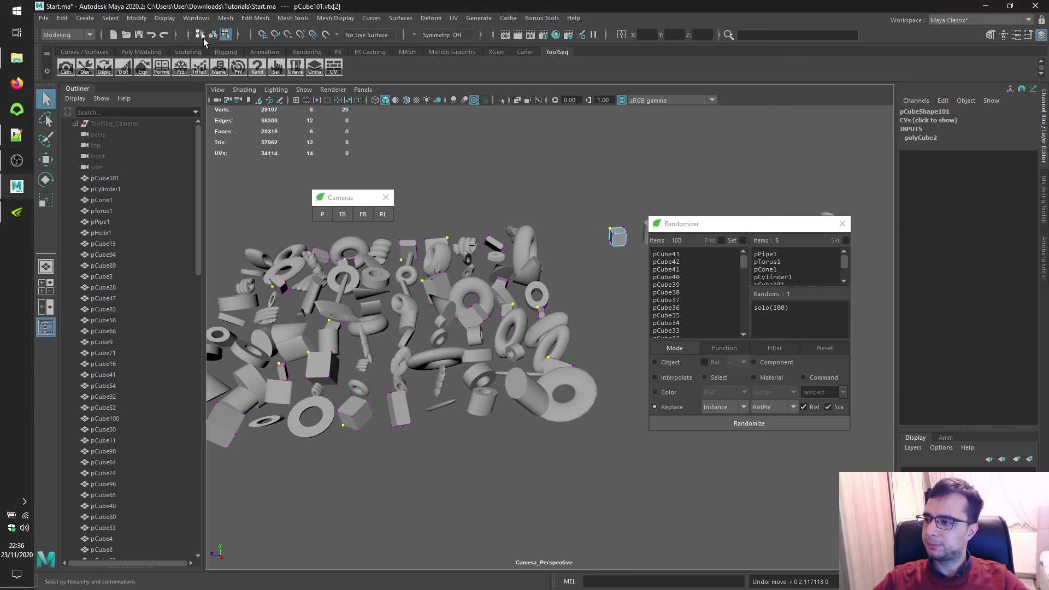
left_click(213, 34)
left_click(343, 215)
left_click(344, 215)
left_click_drag(750, 234, 891, 283)
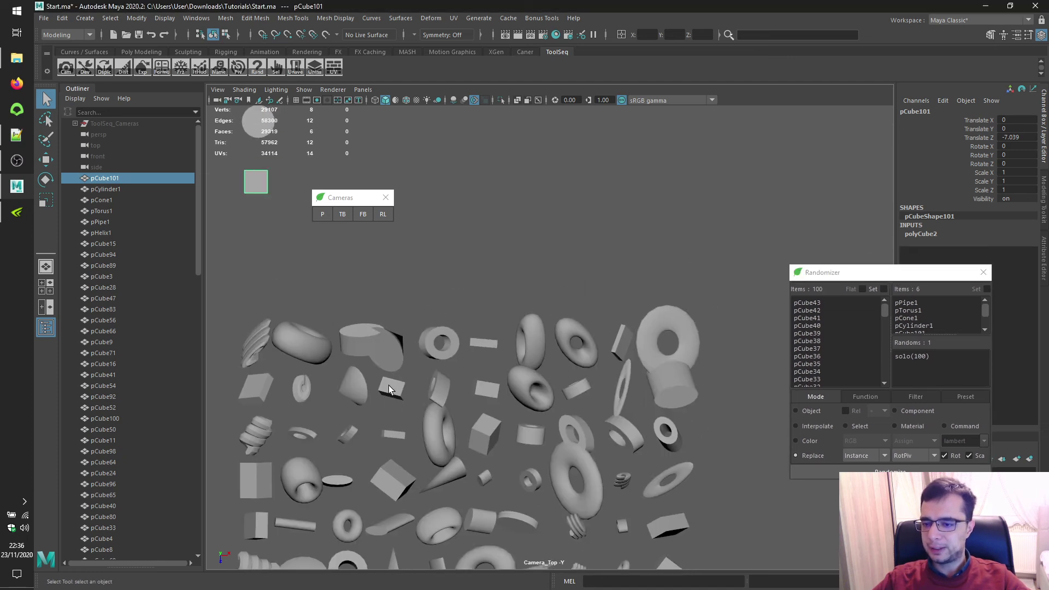
Enable Set for the target items and load the grid's first and second rows as separate sets.
left_click_drag(287, 326, 705, 349)
left_click(883, 289)
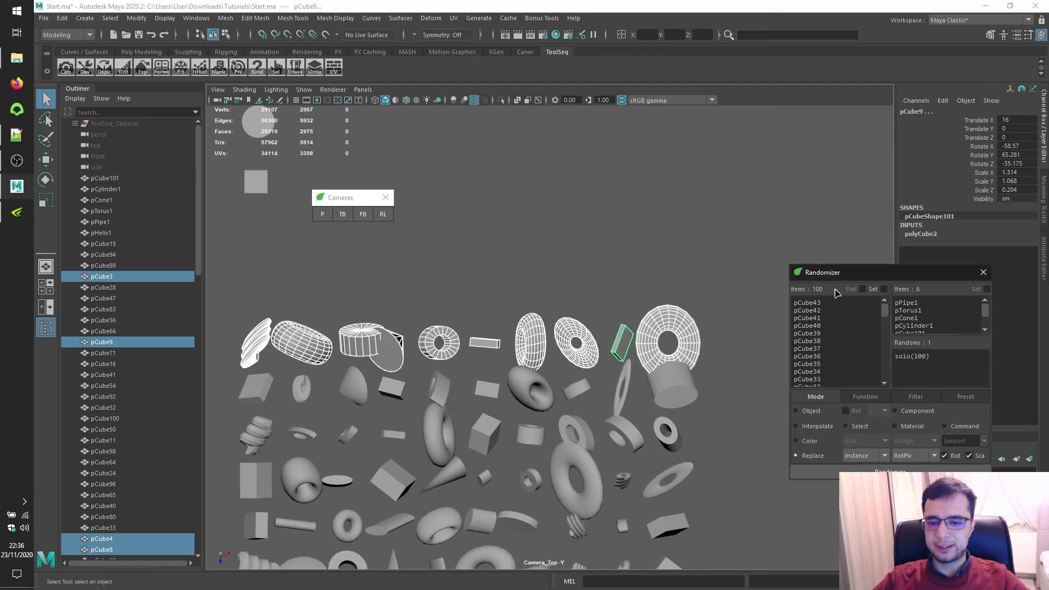
left_click(831, 292)
left_click_drag(235, 390, 707, 411)
left_click(830, 291)
Add the grid's third and fourth rows to the target items as separate sets.
middle_click_drag(257, 430, 304, 371, "alt")
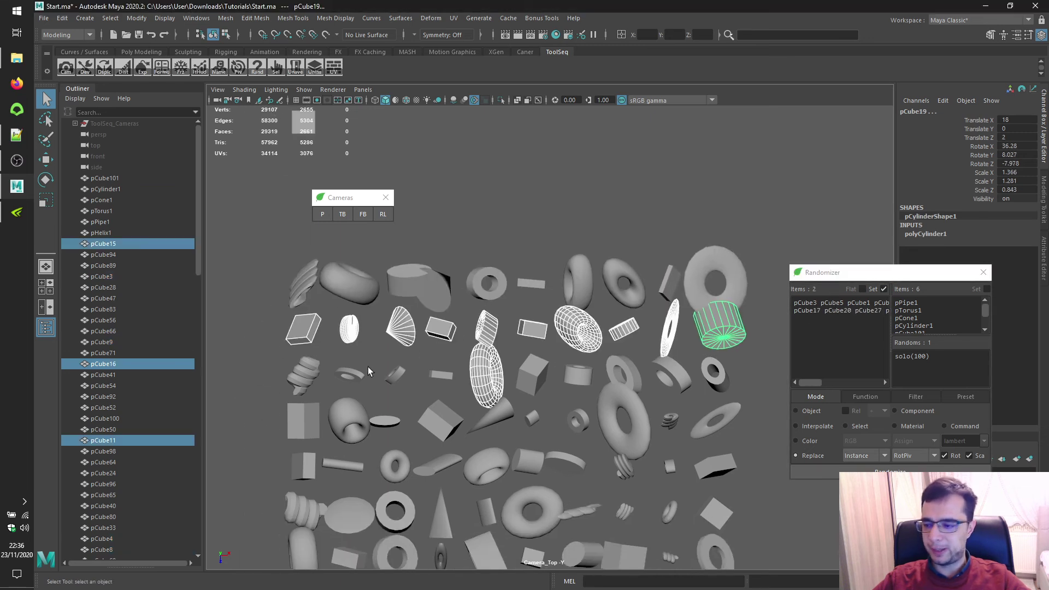
left_click_drag(249, 379, 748, 378)
left_click(829, 287)
left_click_drag(274, 422, 763, 415)
left_click(836, 300)
Add the grid's fifth, sixth and seventh rows to the target items as separate sets.
middle_click_drag(702, 343, 703, 237, "alt")
left_click_drag(264, 363, 745, 359)
left_click(833, 295)
left_click_drag(302, 411, 744, 394)
left_click(824, 293)
left_click_drag(294, 451, 749, 454)
left_click(832, 294)
Add the grid's eighth, ninth and tenth rows to the target items as separate sets.
middle_click_drag(373, 505, 350, 434, "alt")
left_click_drag(349, 434, 736, 421)
left_click(822, 286)
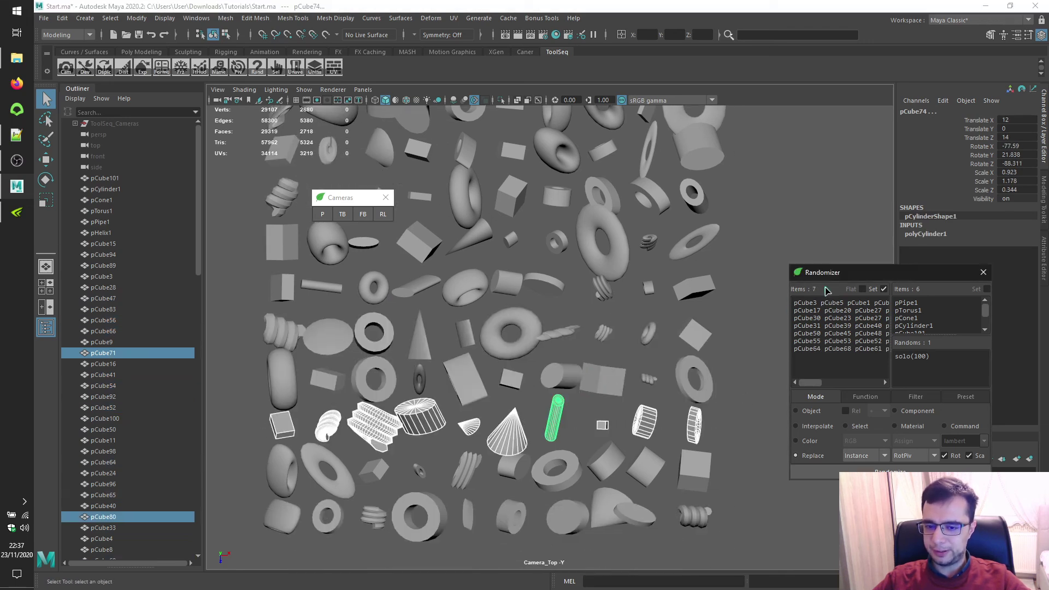
left_click_drag(233, 480, 759, 462)
left_click(816, 293)
left_click_drag(233, 517, 724, 551)
left_click(840, 286)
In the perspective view, set the randoms expression to solo(10) and randomize the row sets' instance replacement several times.
middle_click_drag(453, 266, 473, 369, "alt")
left_click(324, 215)
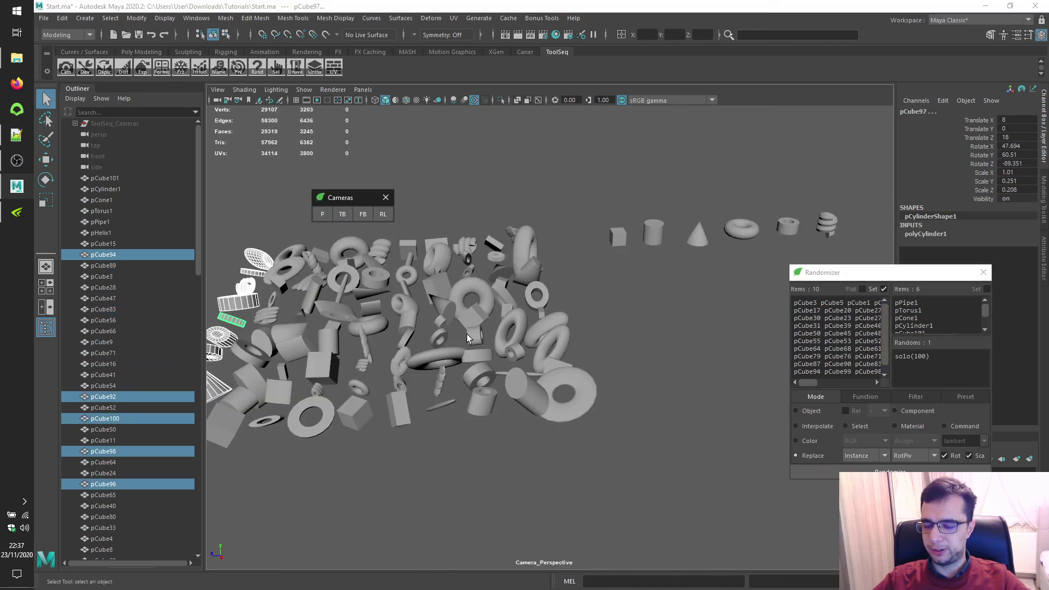
left_click_drag(466, 333, 585, 327, "alt")
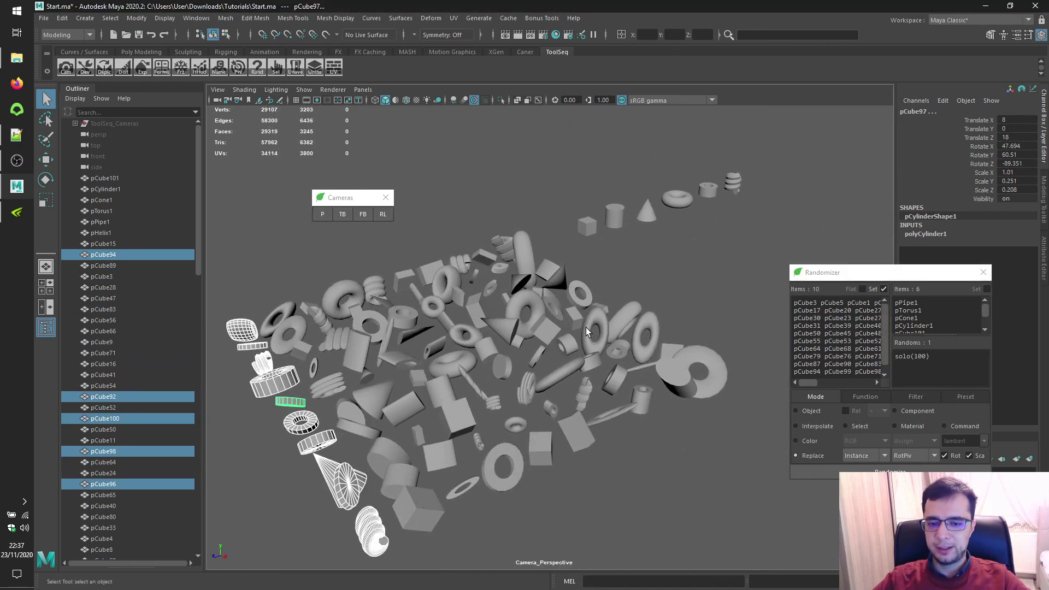
left_click(928, 356)
type(")")
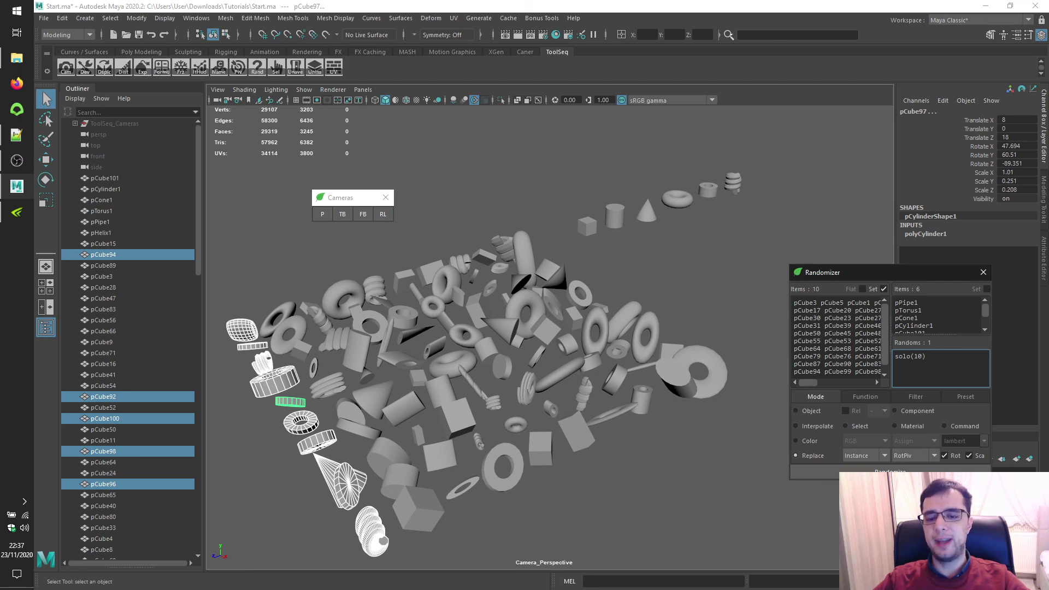
left_click(831, 472)
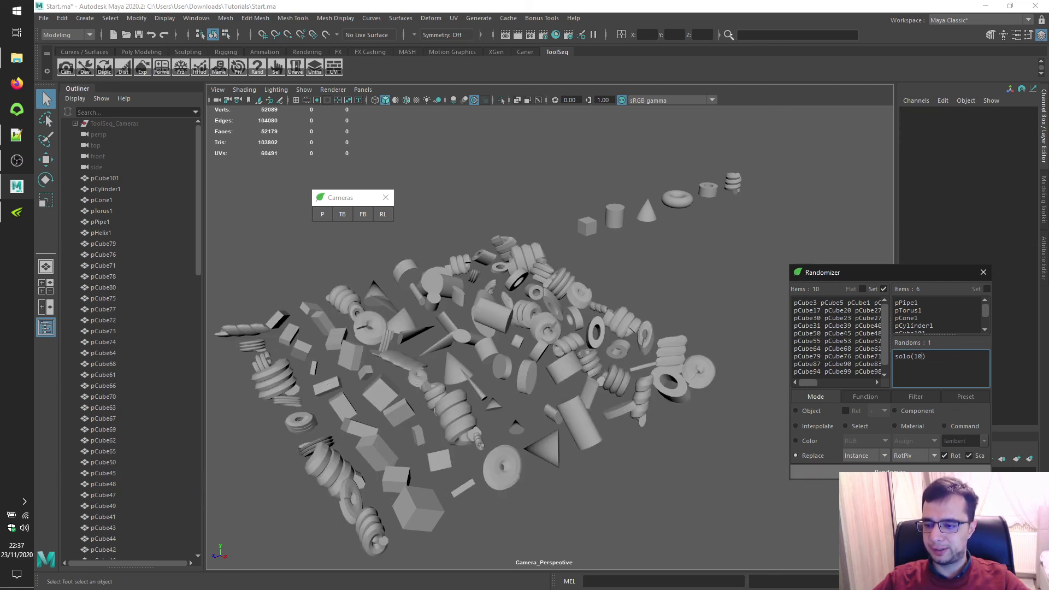
left_click(831, 472)
left_click(890, 472)
Examine the replacements in the grid's last row one by one to compare the shape they use.
middle_click_drag(408, 385, 485, 353, "alt")
left_click_drag(485, 353, 414, 362, "alt")
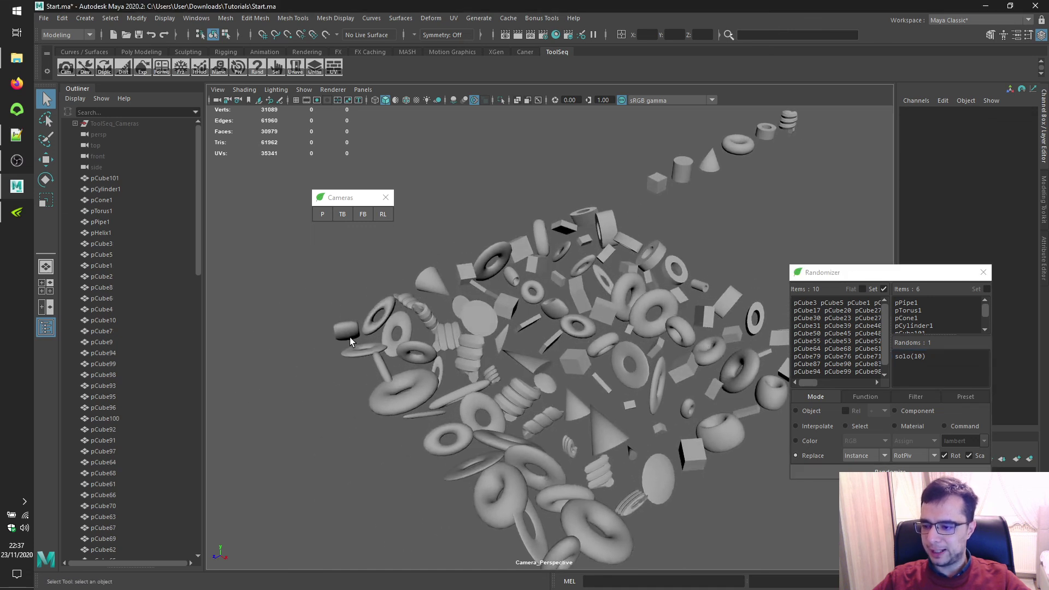
left_click(351, 336)
left_click(362, 351)
left_click(387, 366)
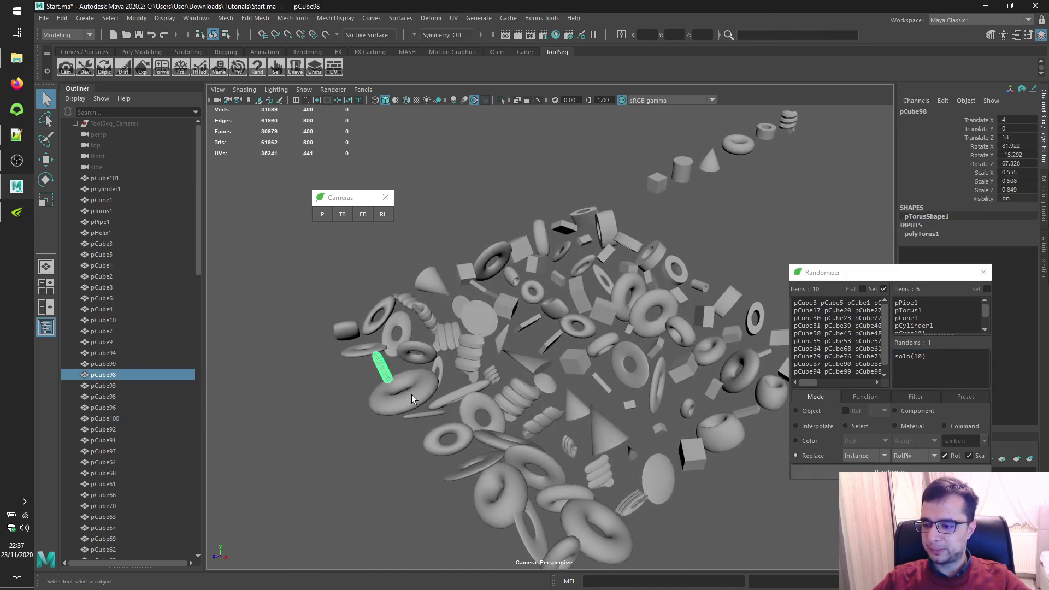
left_click(412, 395)
left_click(426, 414)
left_click(436, 443)
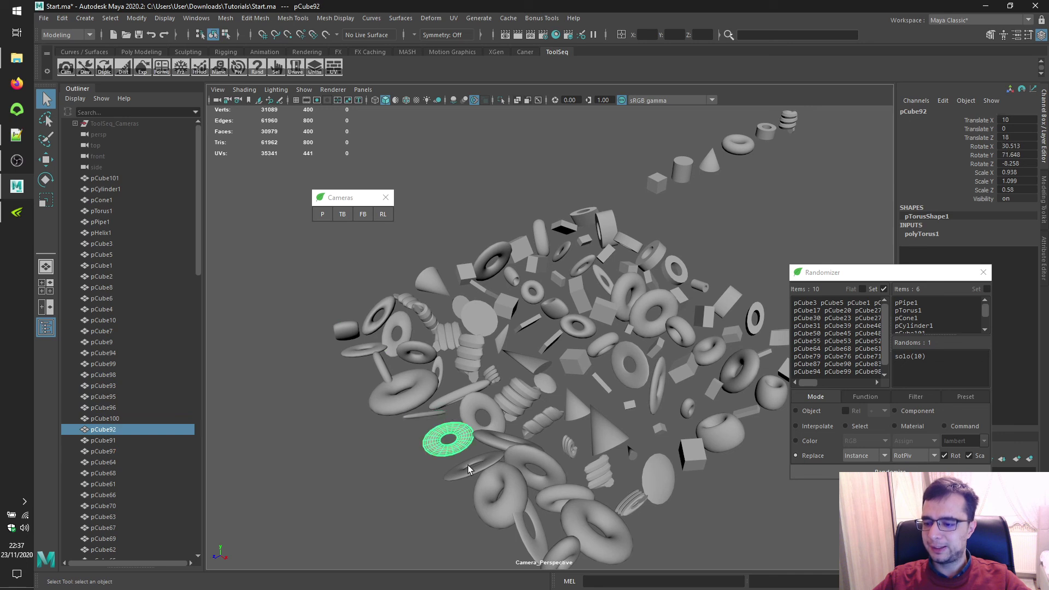
left_click(480, 474)
left_click(489, 484)
left_click(523, 533)
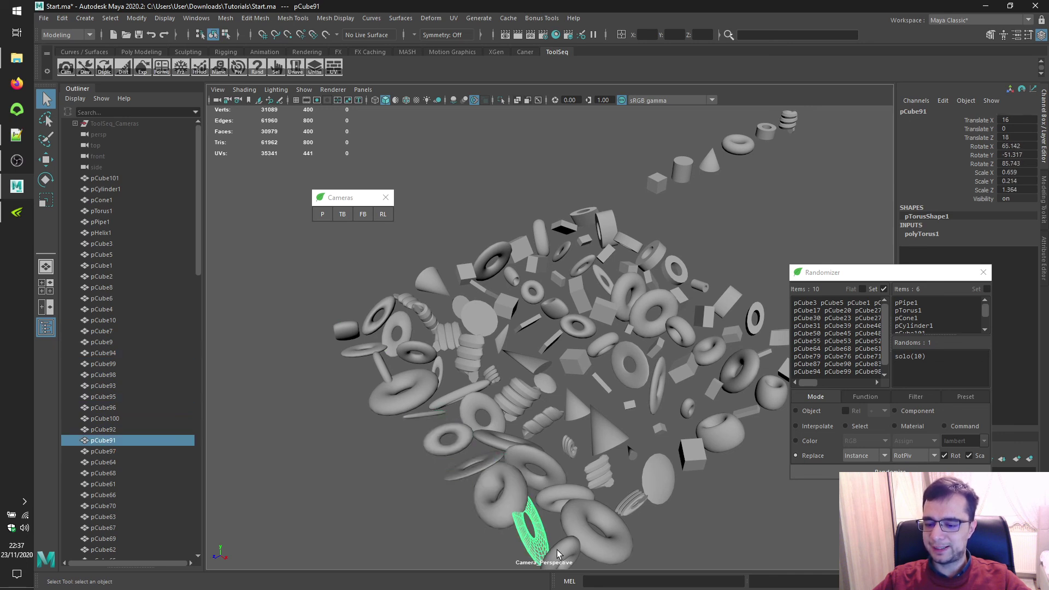
left_click(559, 550)
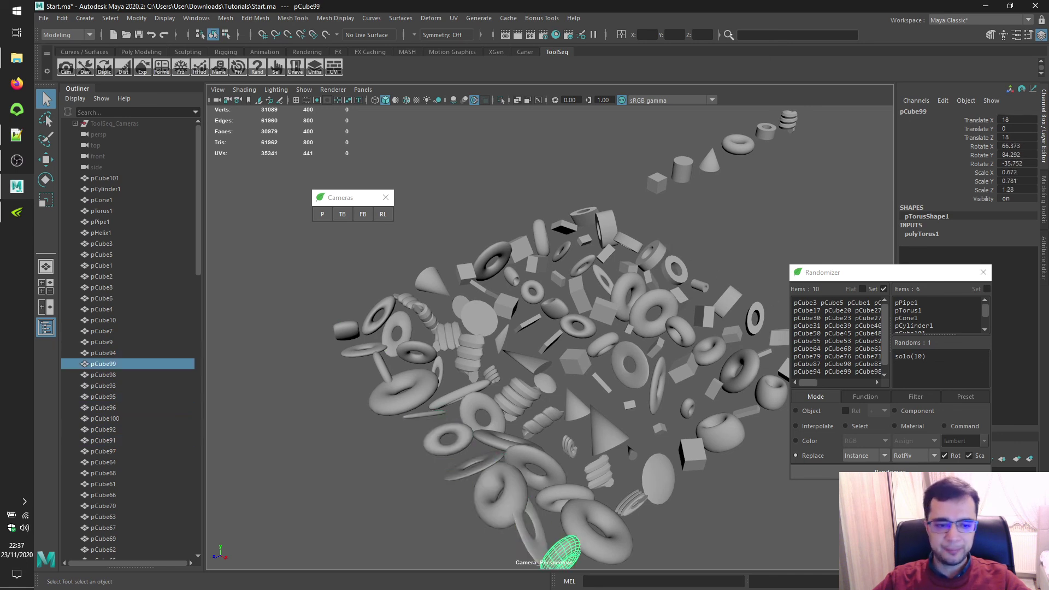
Move the Randomizer window so that all its settings and the Randomize command are visible.
left_click(17, 135)
left_click_drag(883, 274, 788, 203)
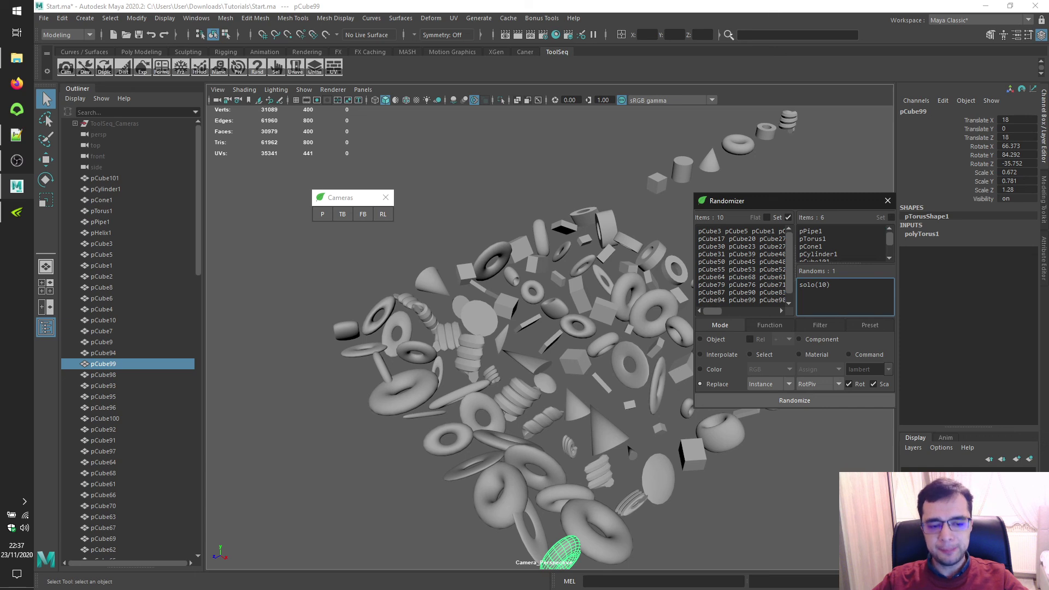
left_click(16, 135)
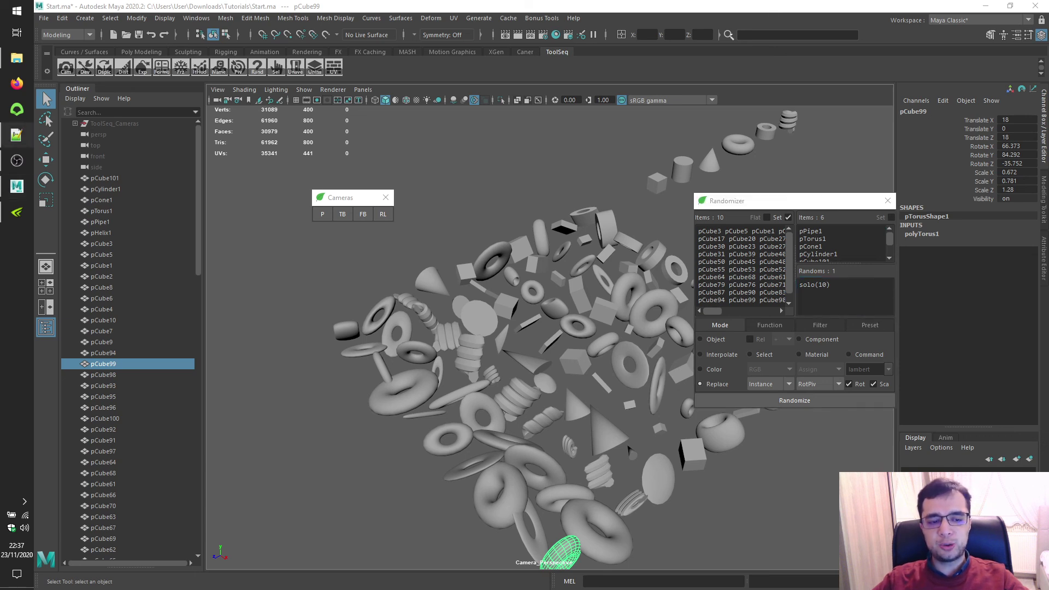